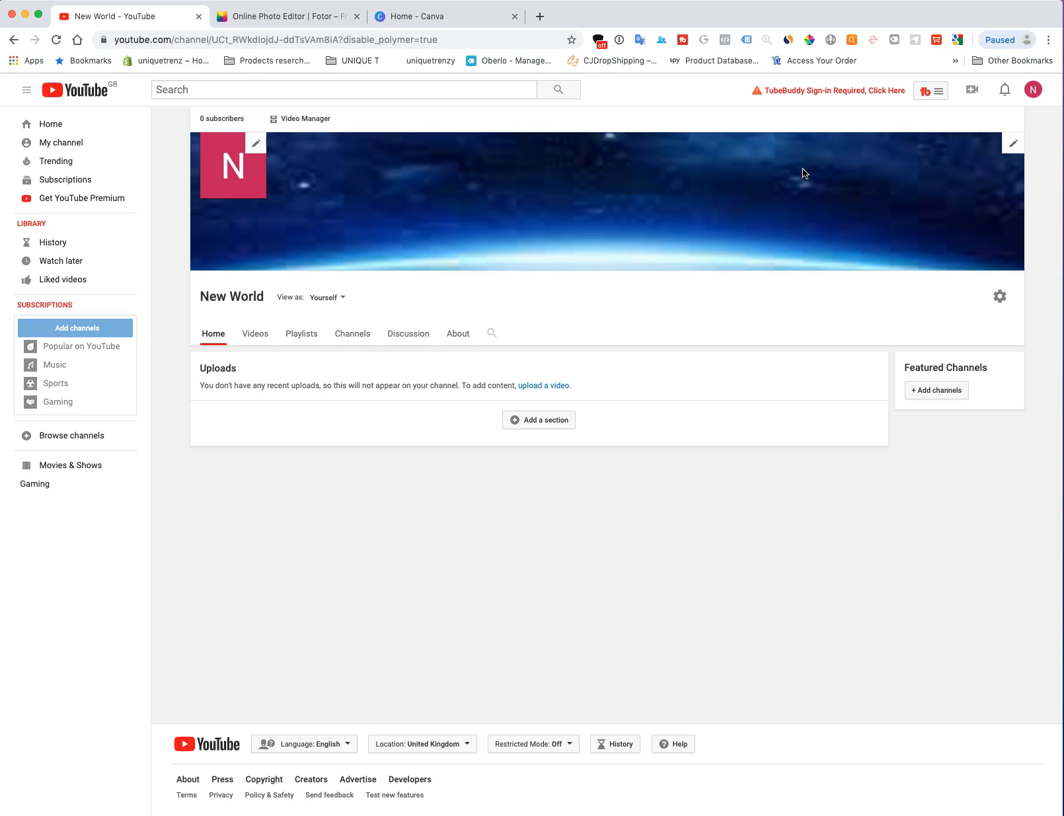
Replace the channel icon with a portrait photo from the computer, shifting its square crop slightly to the left
left_click(765, 172)
left_click(252, 149)
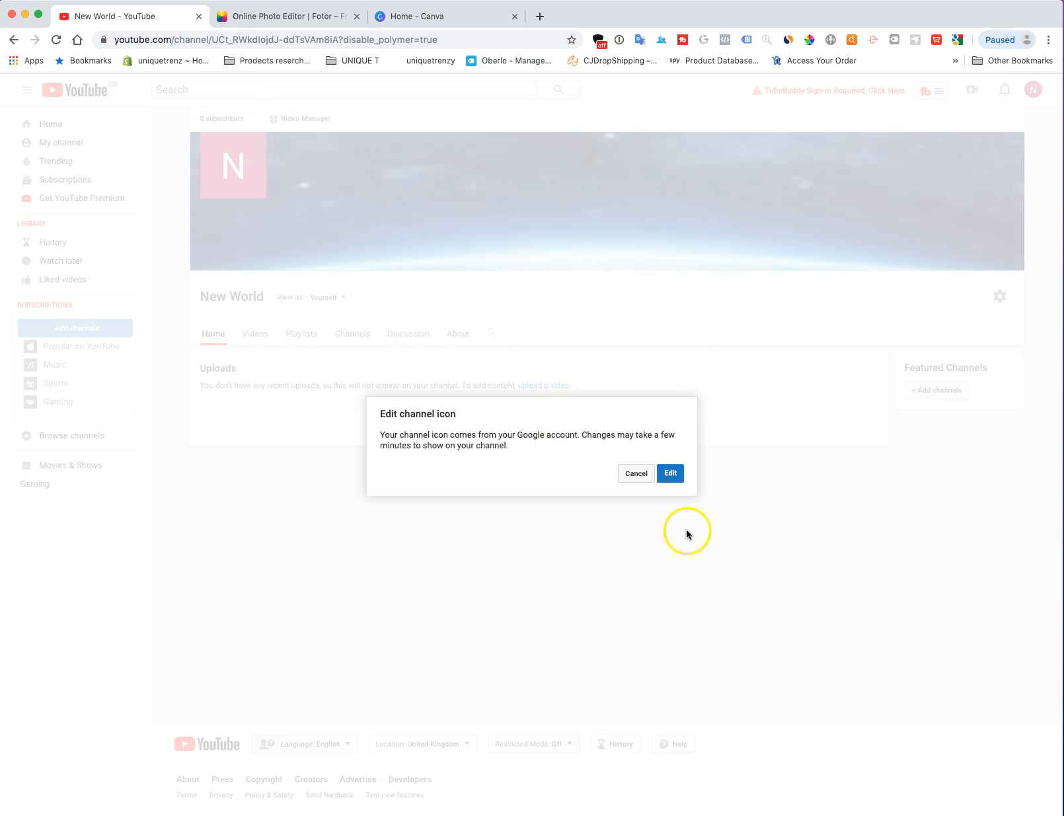
left_click(668, 474)
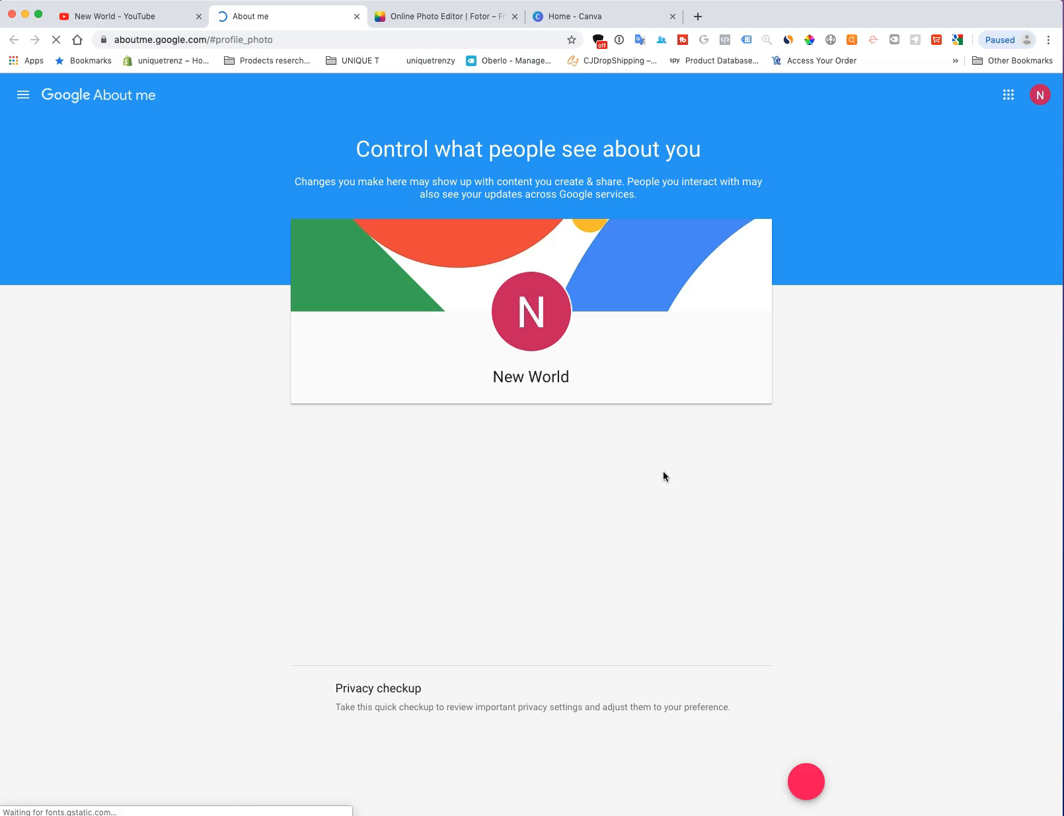
left_click(647, 379)
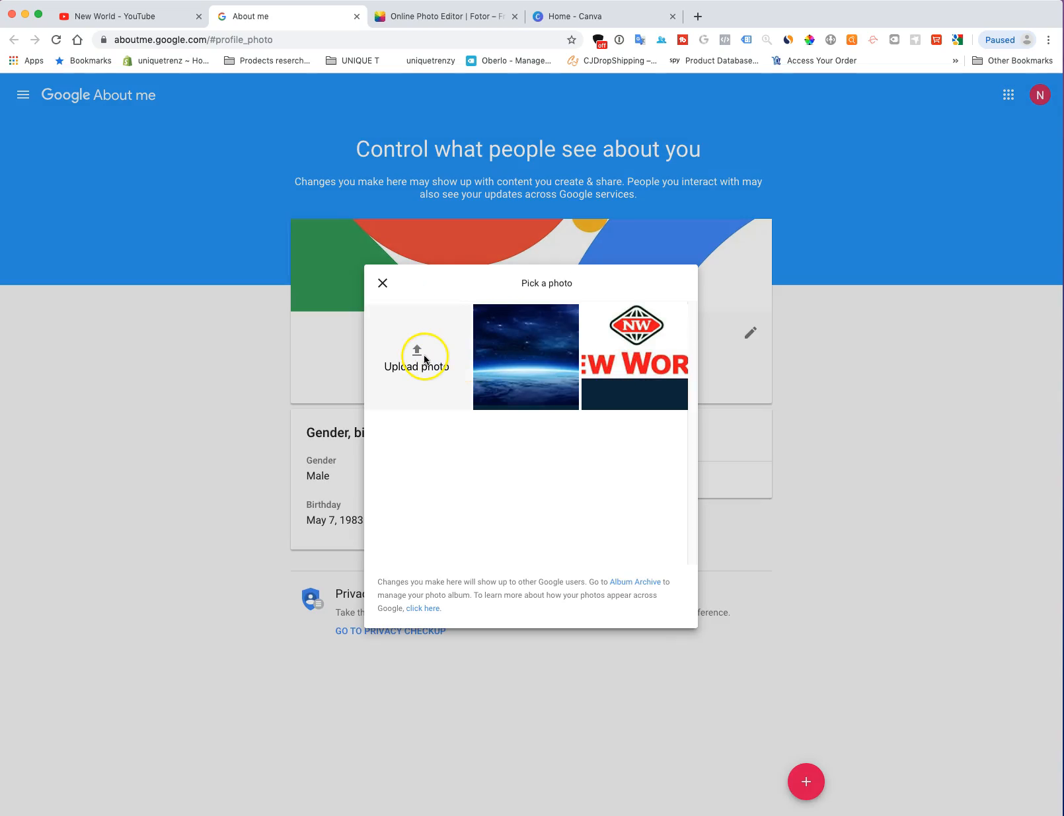
left_click(419, 357)
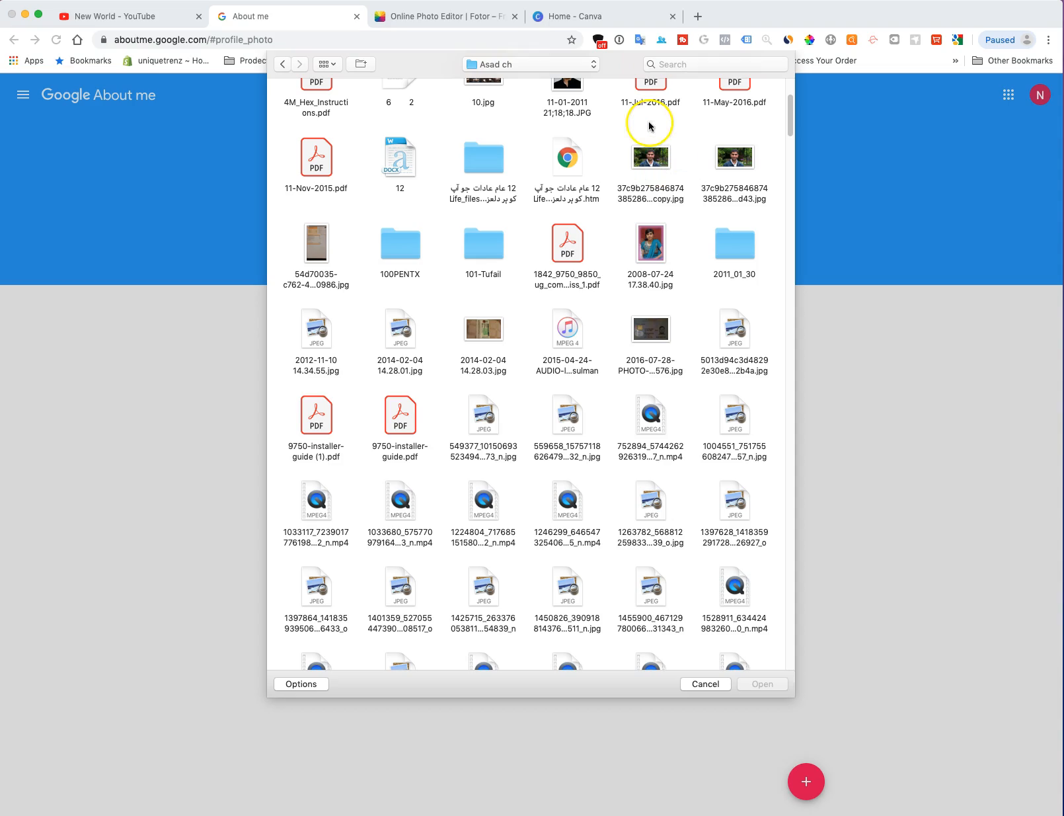
left_click(763, 684)
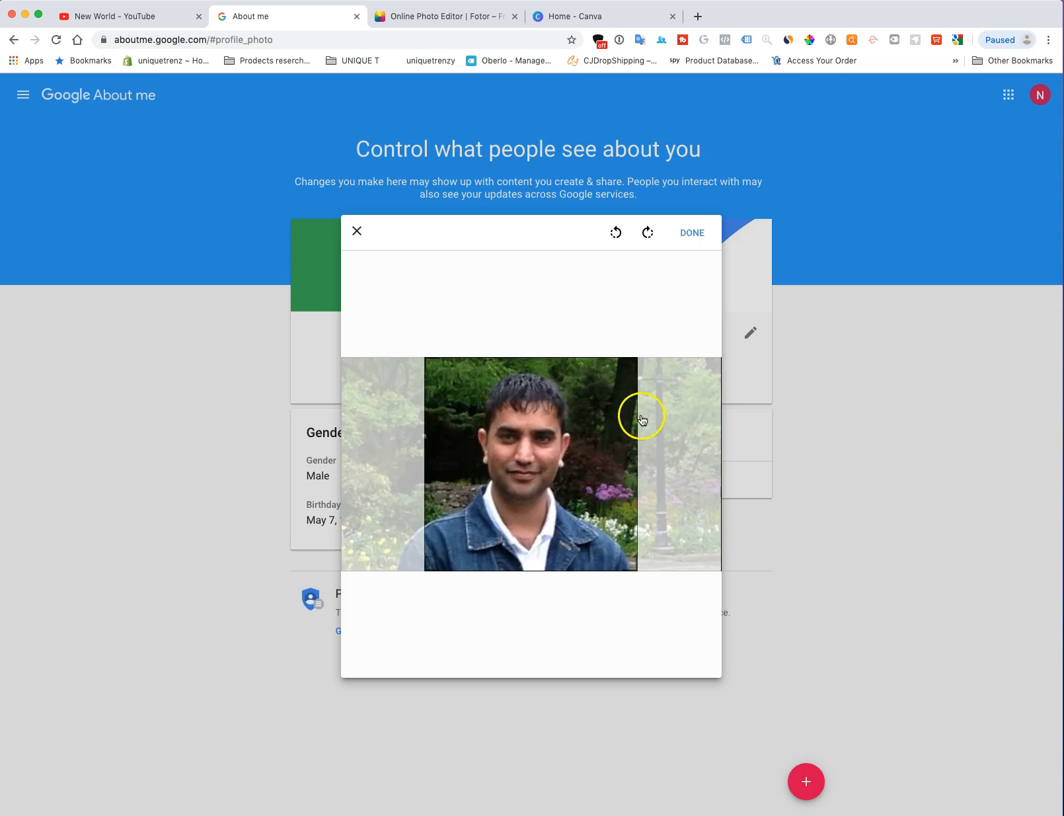
mouse_move(477, 424)
left_mouse_down()
mouse_move(531, 416)
mouse_move(399, 414)
mouse_move(520, 415)
mouse_move(473, 418)
left_mouse_up()
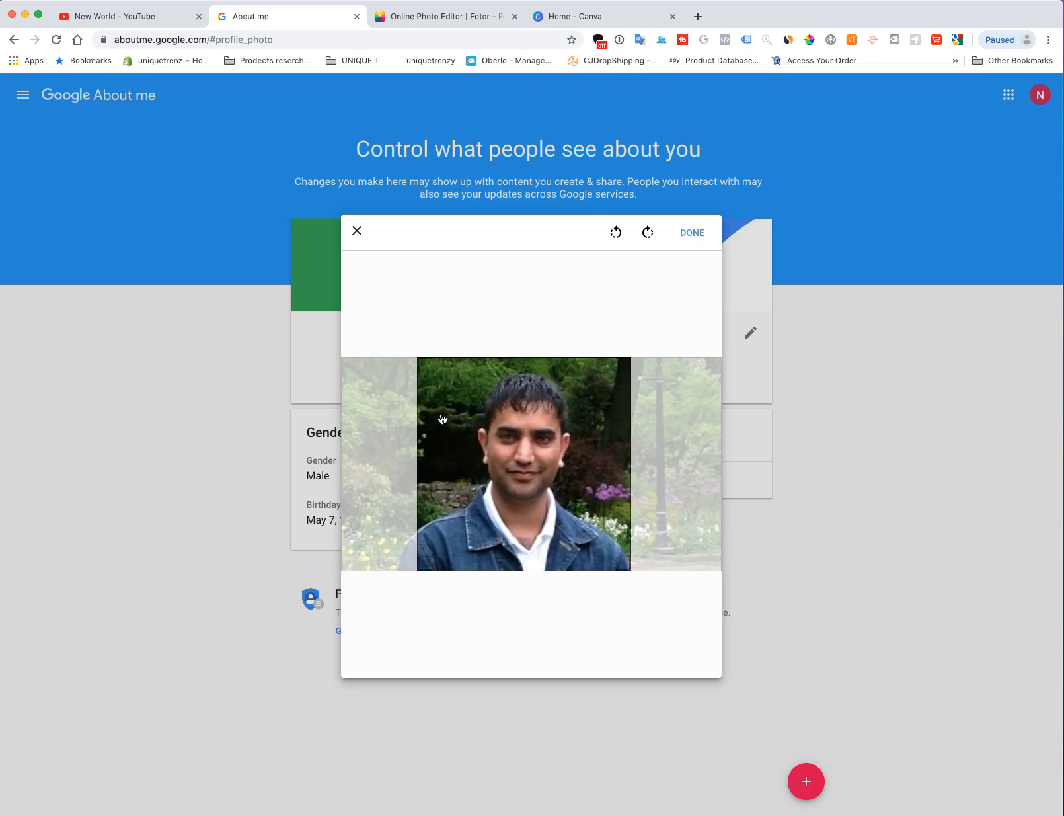
left_click(699, 236)
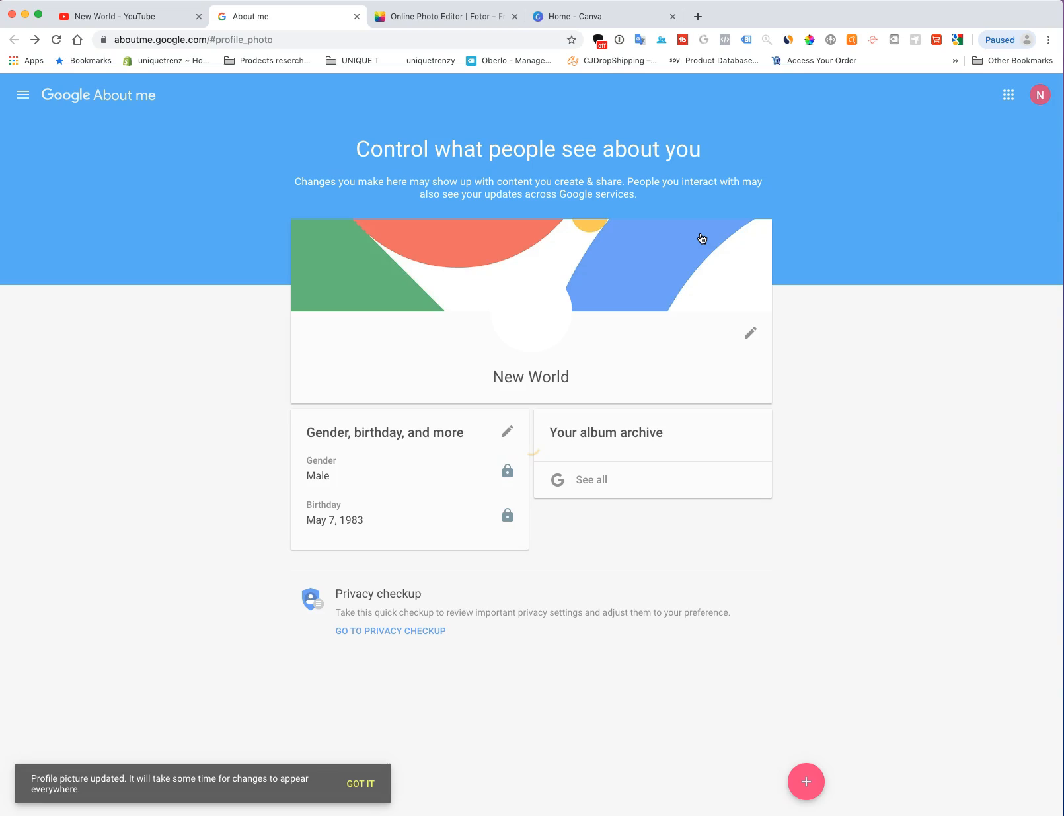
Check the profile picture shown in the Google account details
left_click(1039, 95)
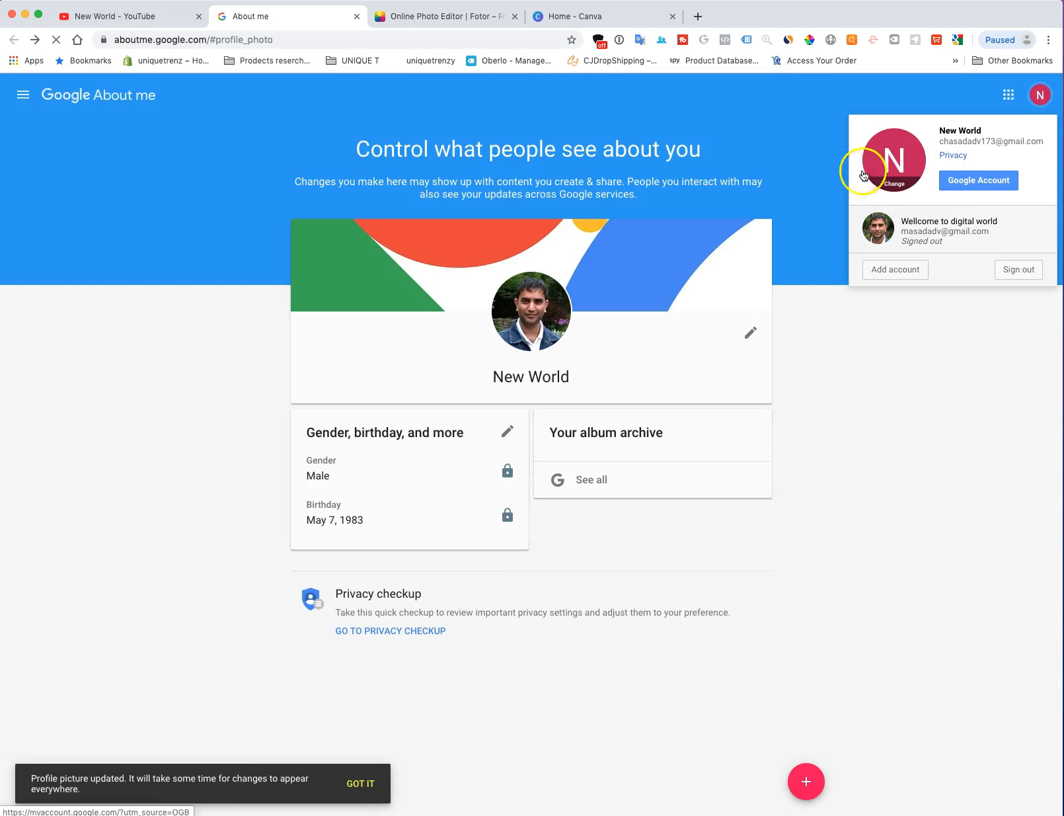
left_click(937, 321)
left_click(1032, 102)
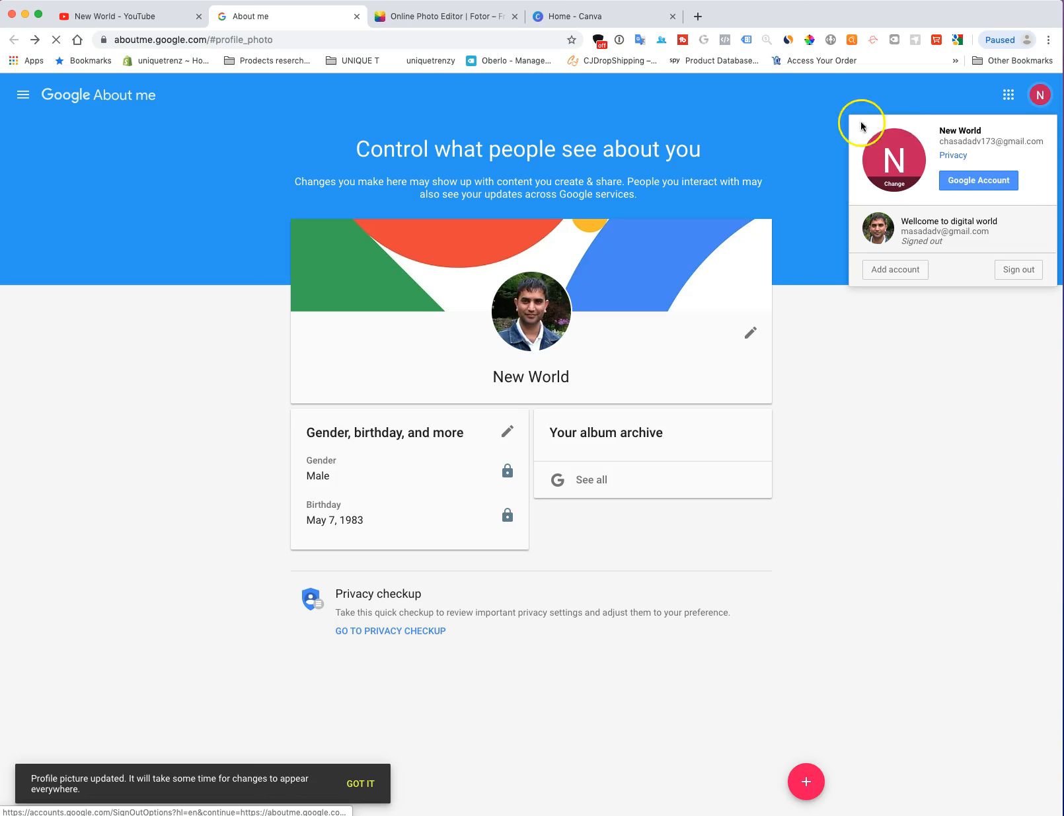
left_click(833, 124)
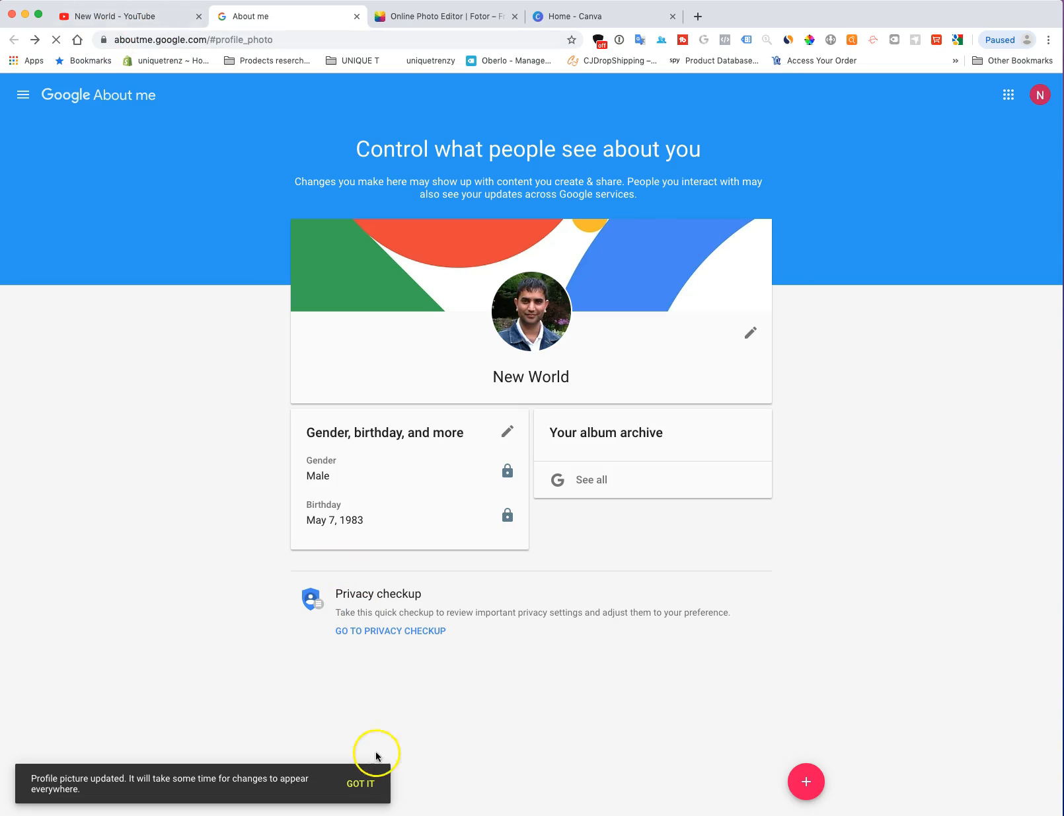
Dismiss the profile picture notice and reload the YouTube channel page
left_click(367, 782)
left_click(183, 17)
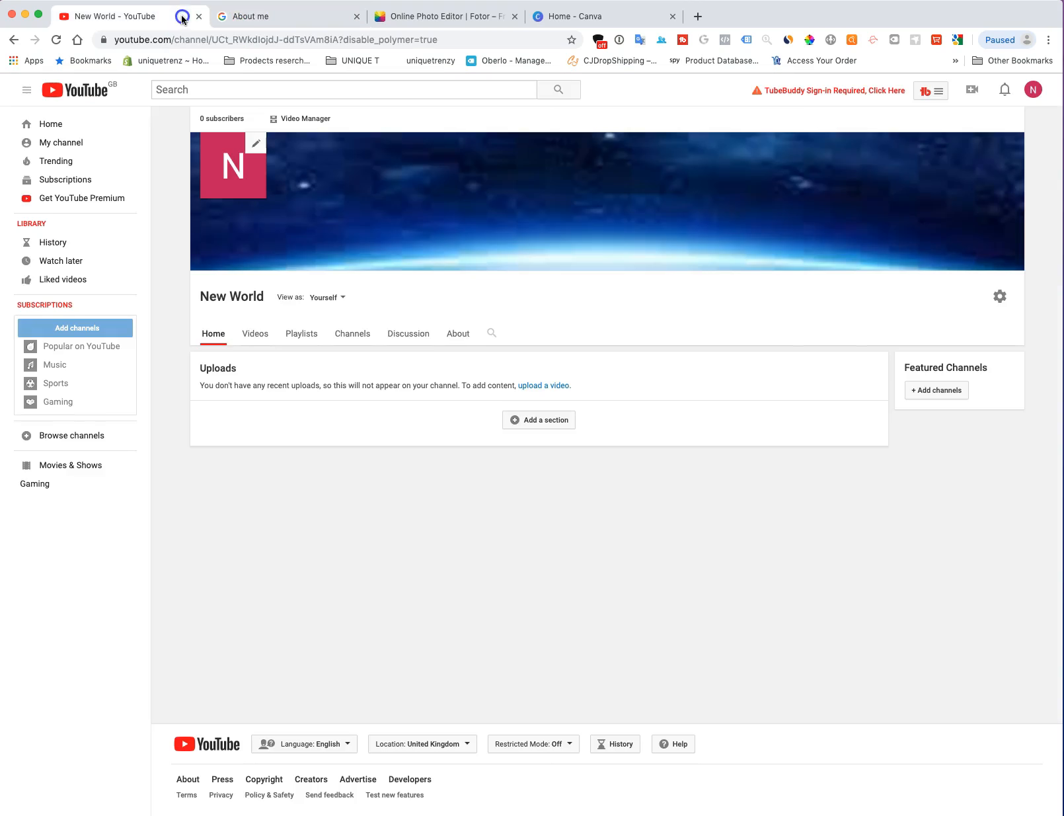
left_click(58, 41)
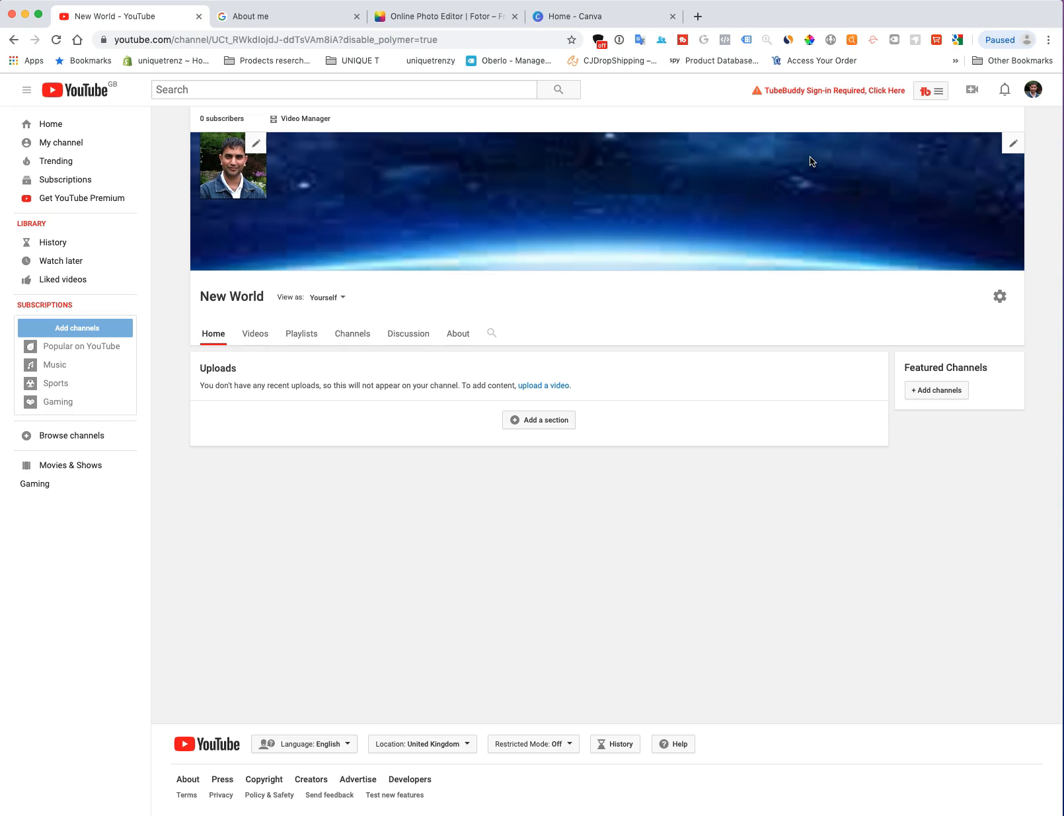
Open the channel art for editing and choose the night city skyline picture from the gallery
left_click(1014, 145)
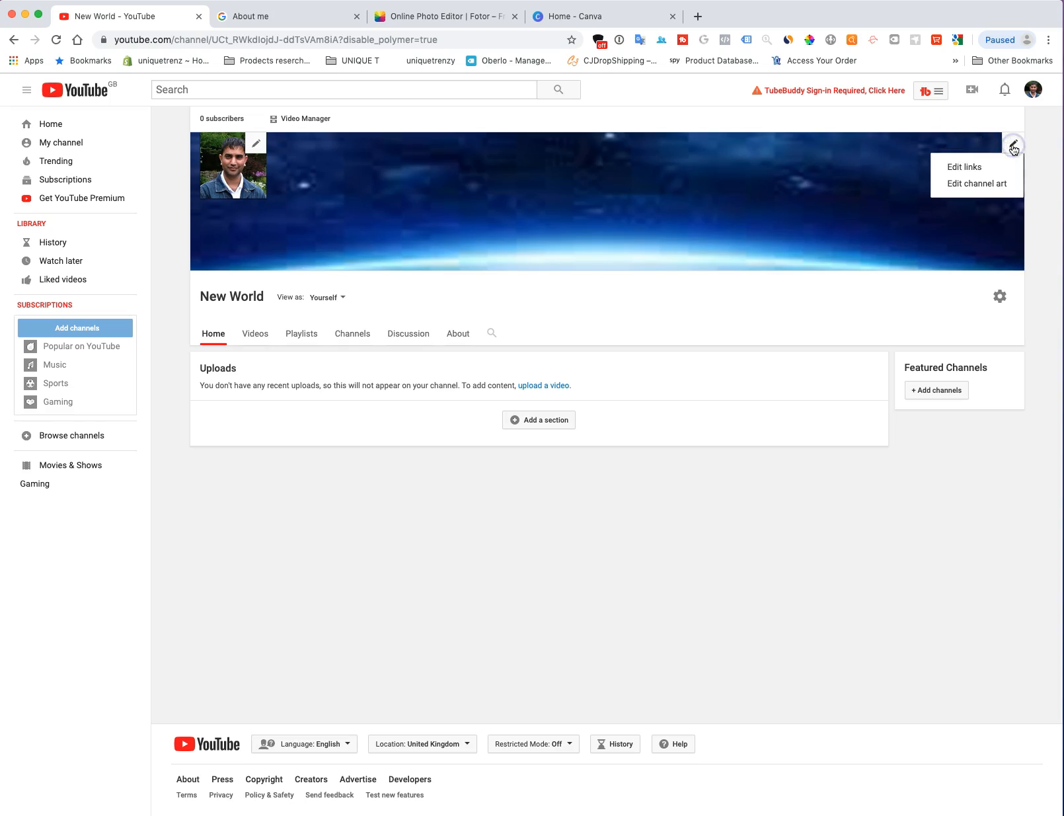
left_click(965, 184)
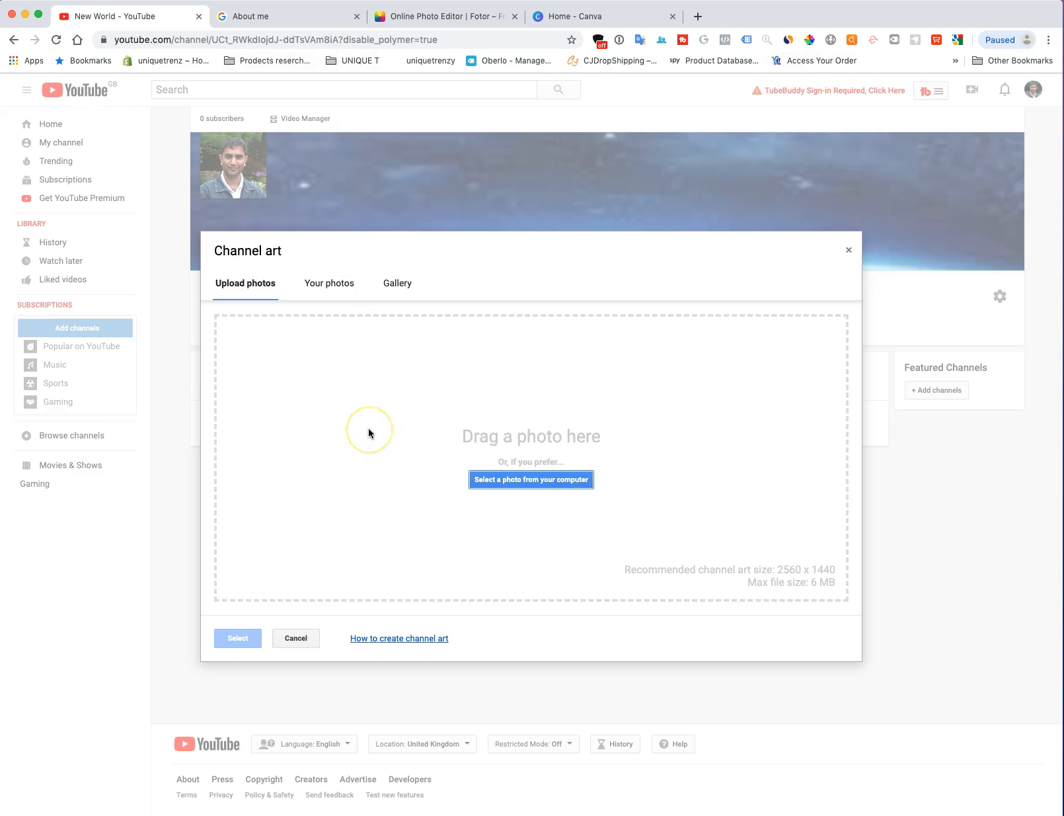
left_click(328, 284)
left_click(392, 291)
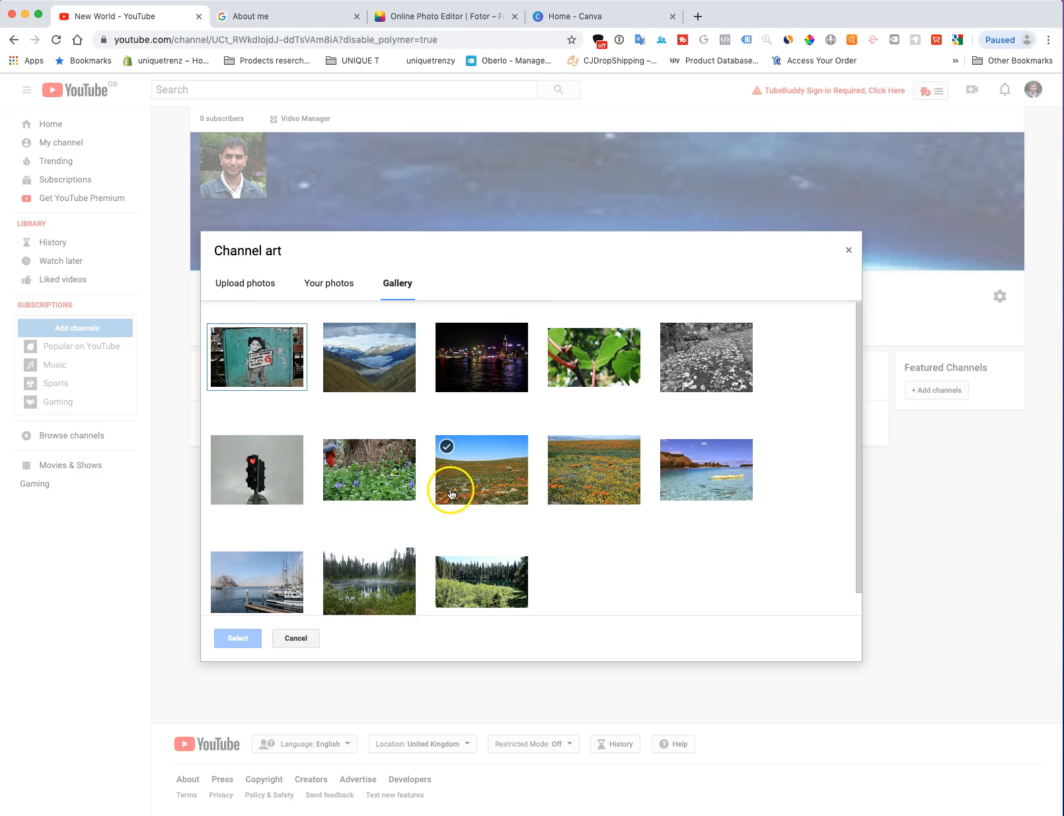
left_click(462, 382)
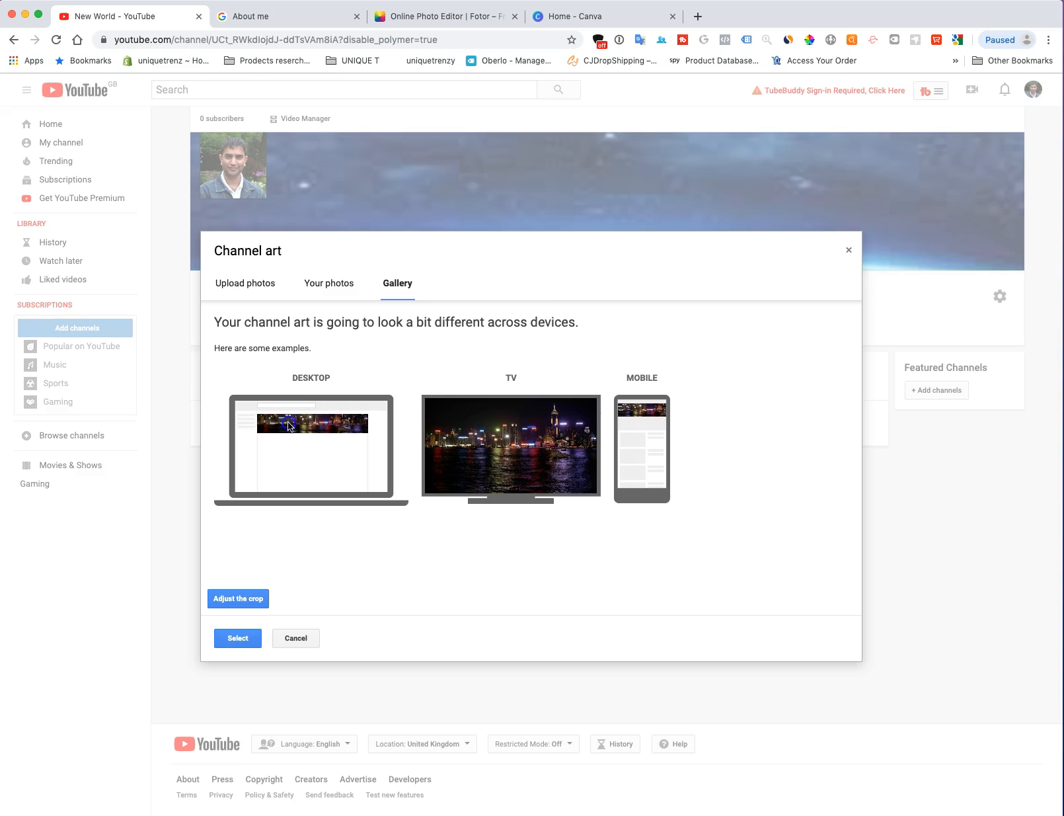
Move the skyline picture's crop region up to its top edge, check the devices preview and apply it as channel art
left_click(230, 596)
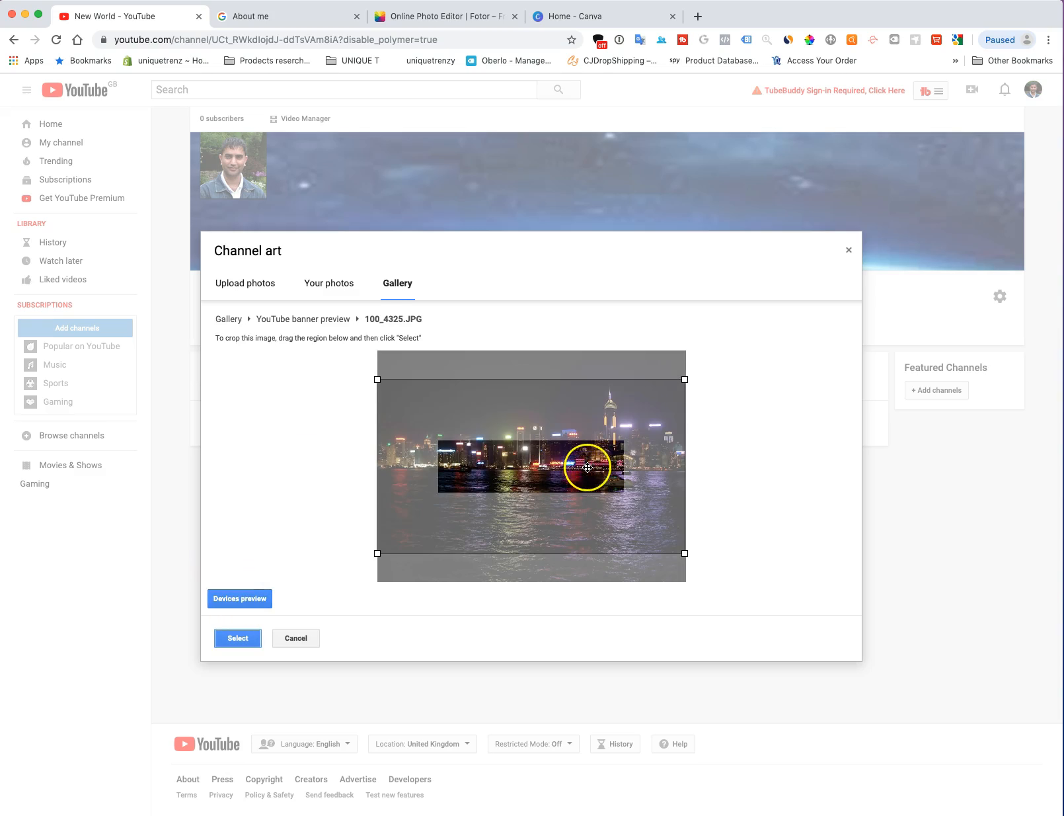
left_click_drag(573, 442, 531, 434)
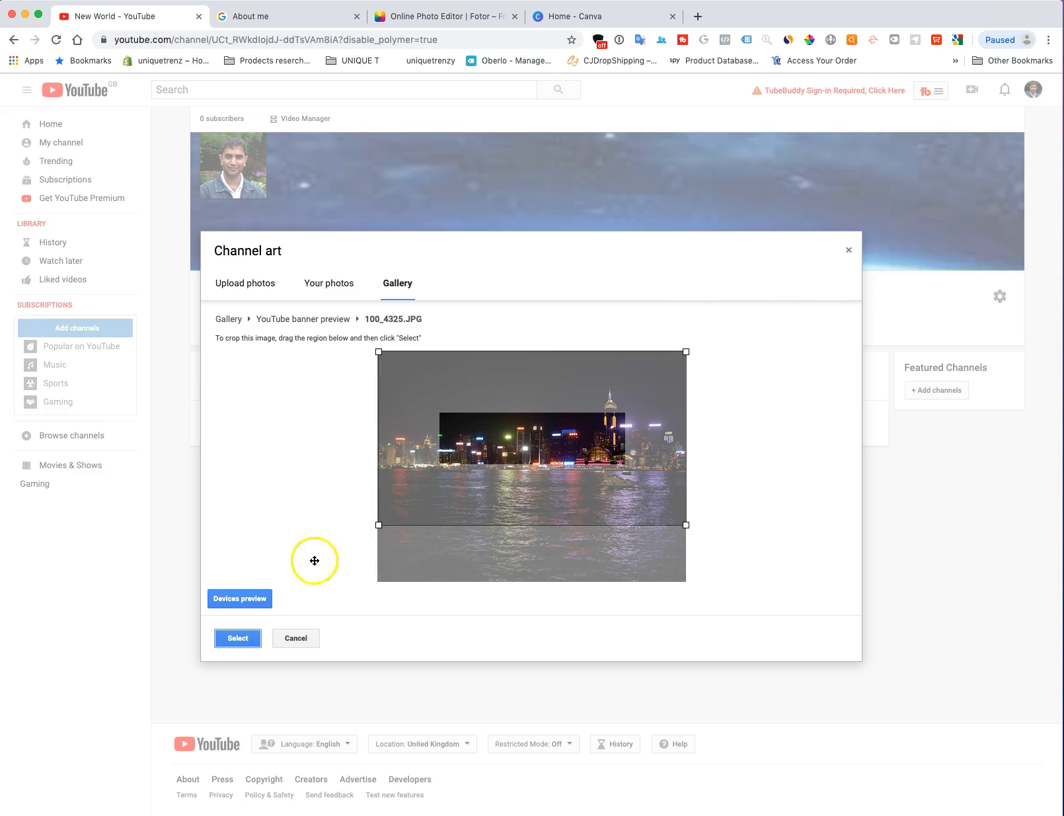
left_click(244, 599)
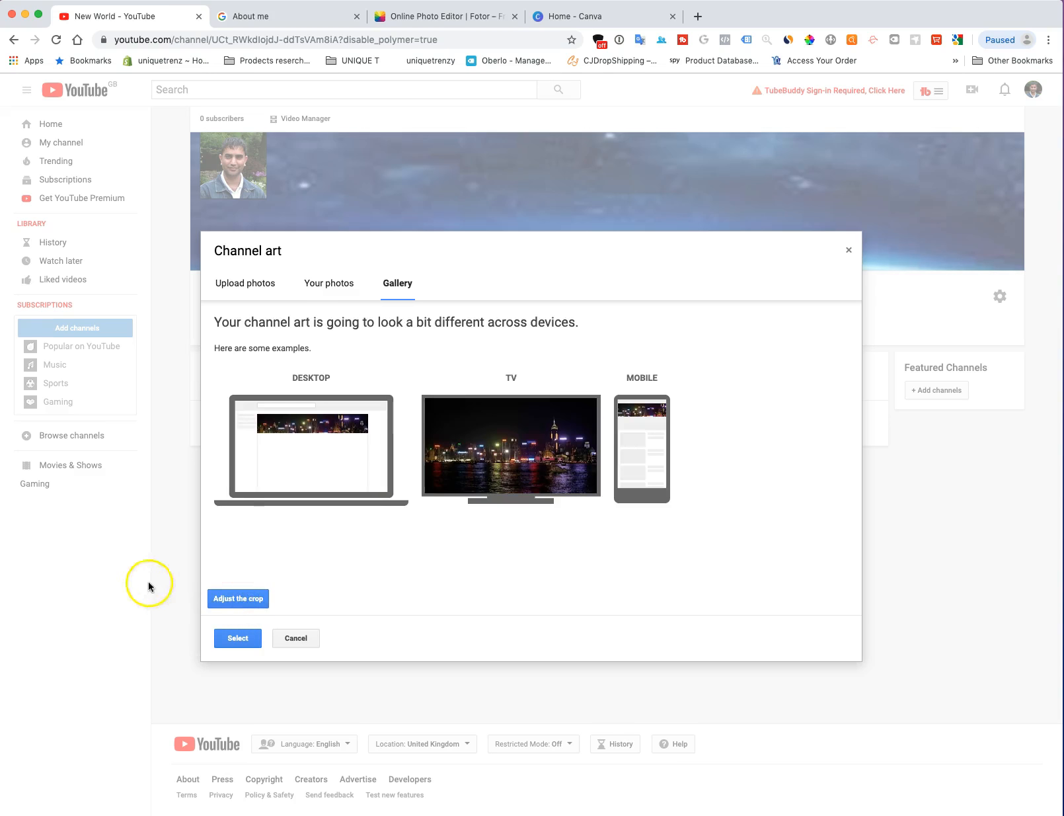
left_click(246, 639)
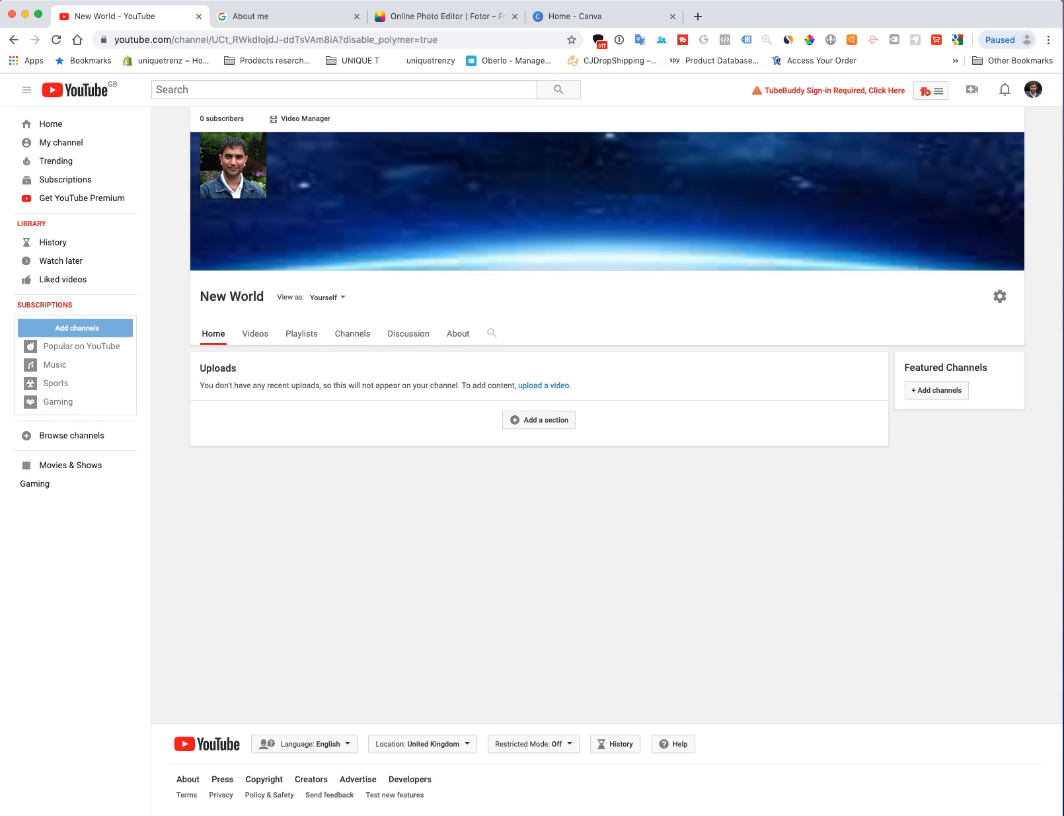
Set the channel art to the mountain valley picture from the gallery, keeping its default crop
left_click(1011, 145)
left_click(980, 185)
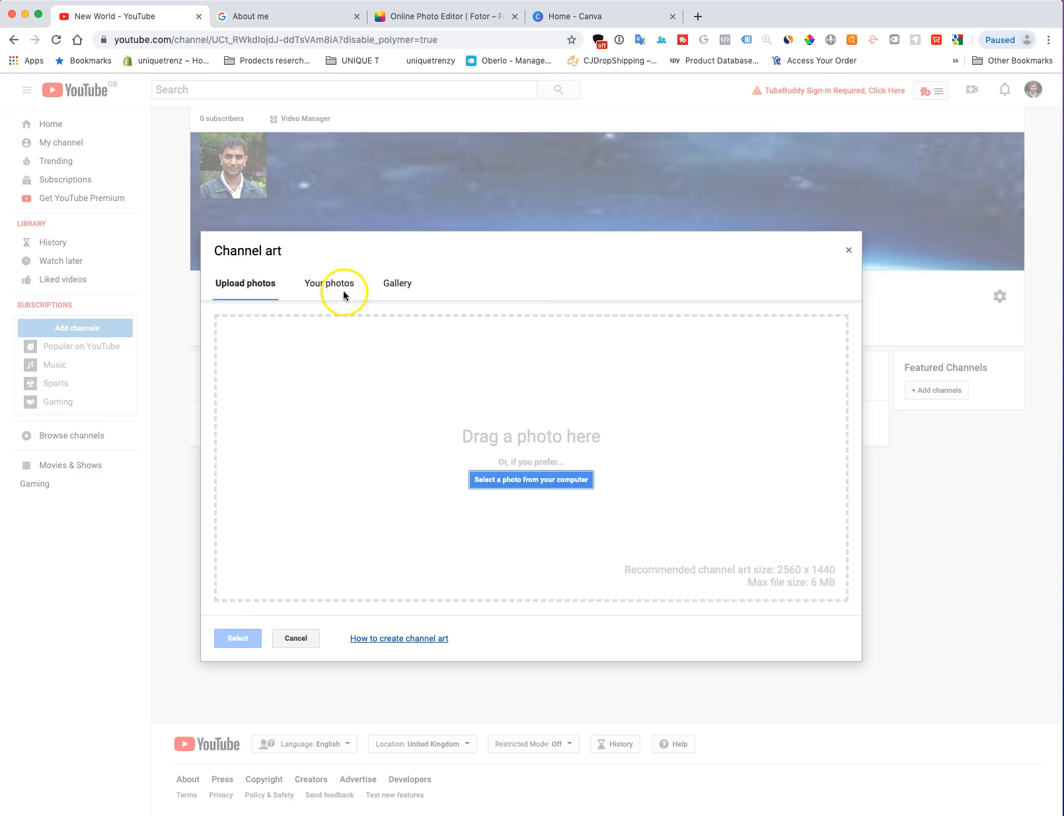
left_click(404, 286)
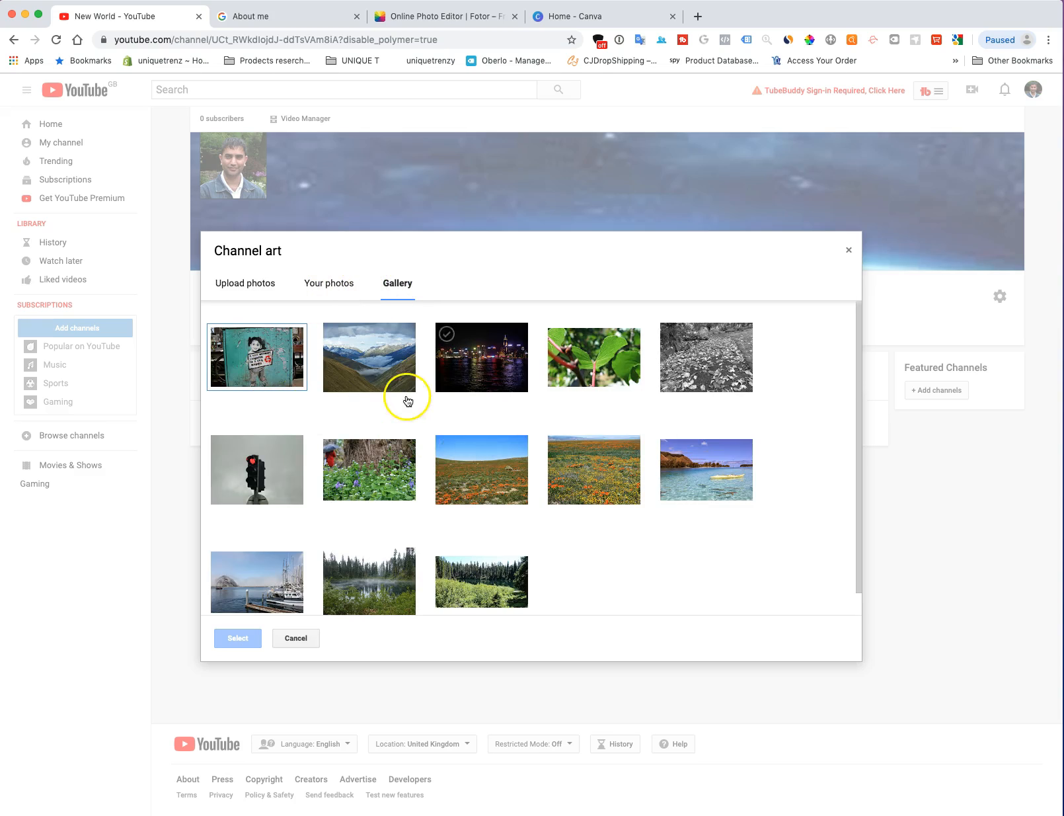
left_click(386, 371)
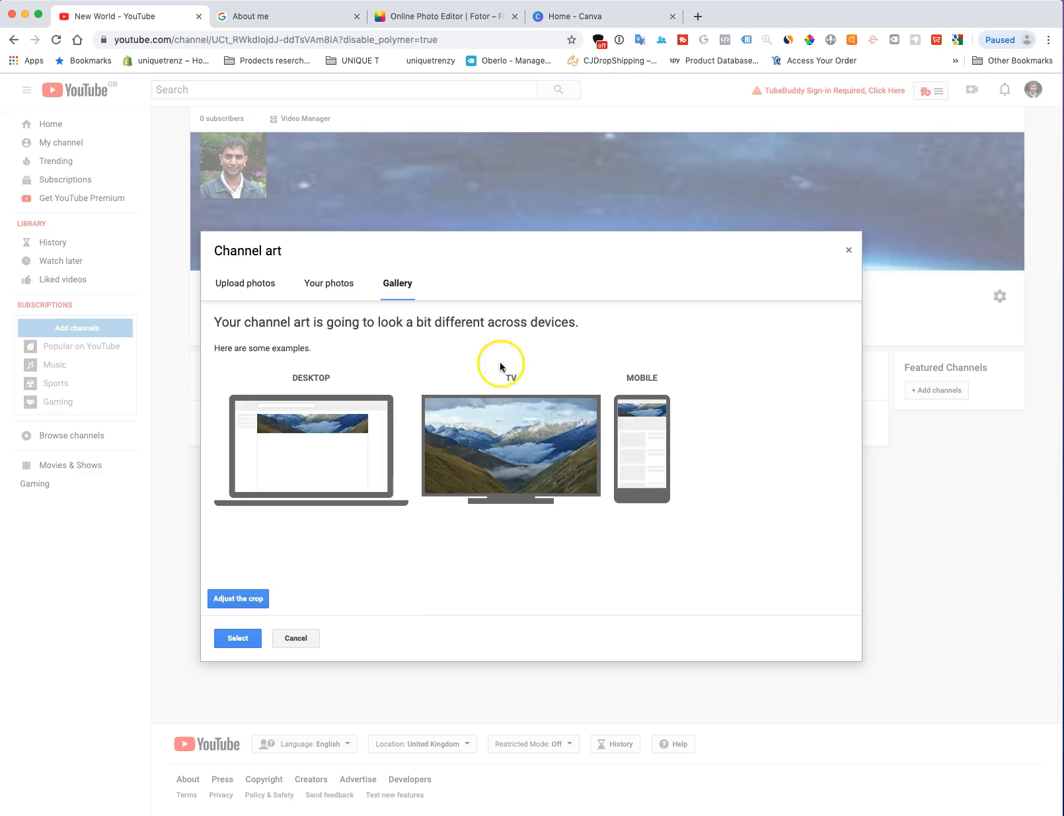
left_click(238, 637)
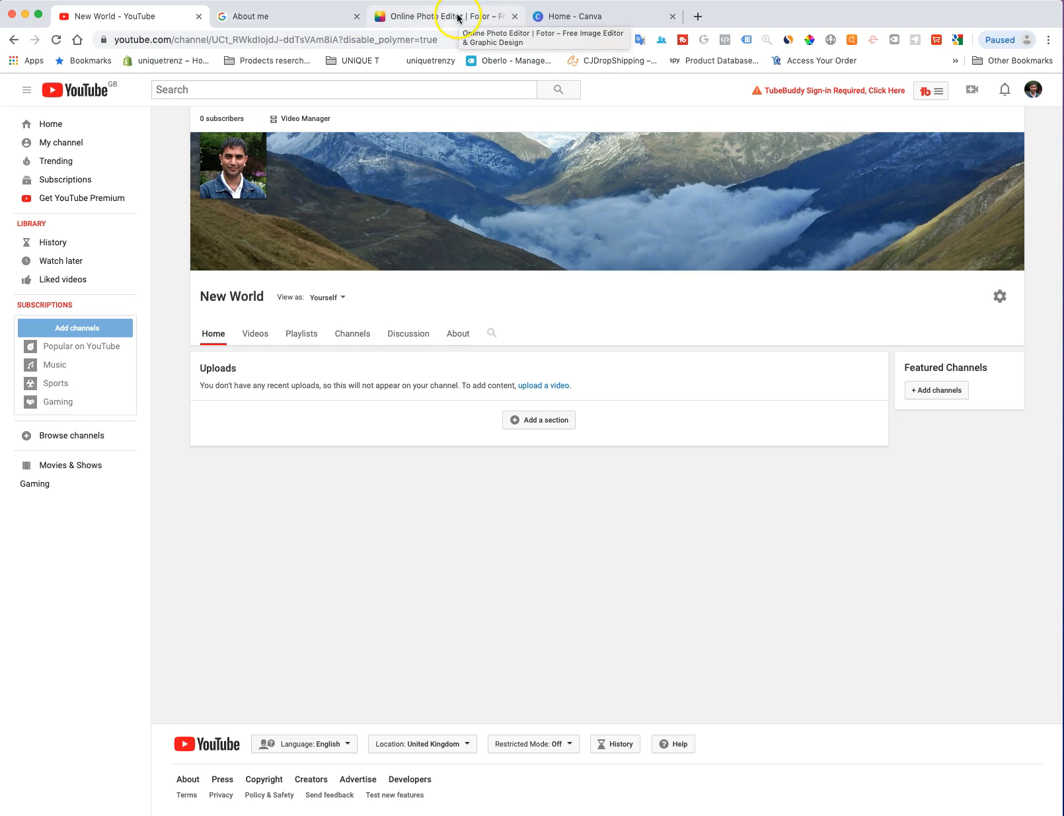
Look at the Canva and Fotor home pages as sites for designing a channel banner
left_click(557, 16)
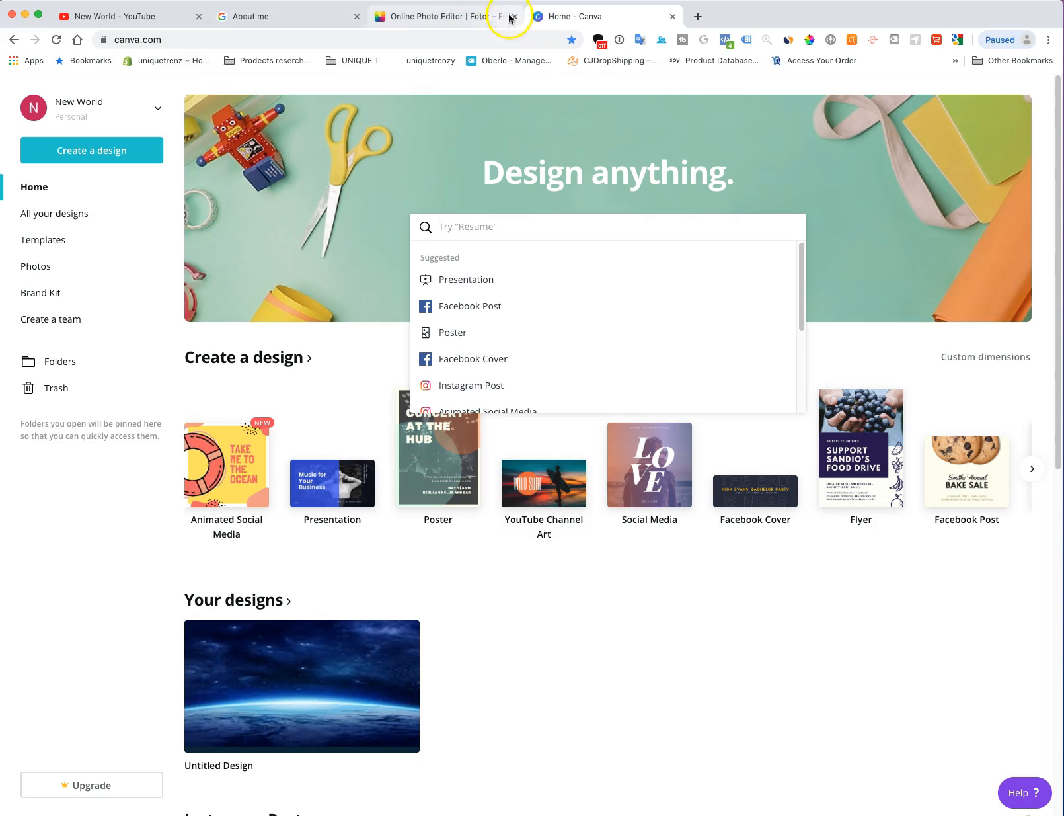
left_click(442, 17)
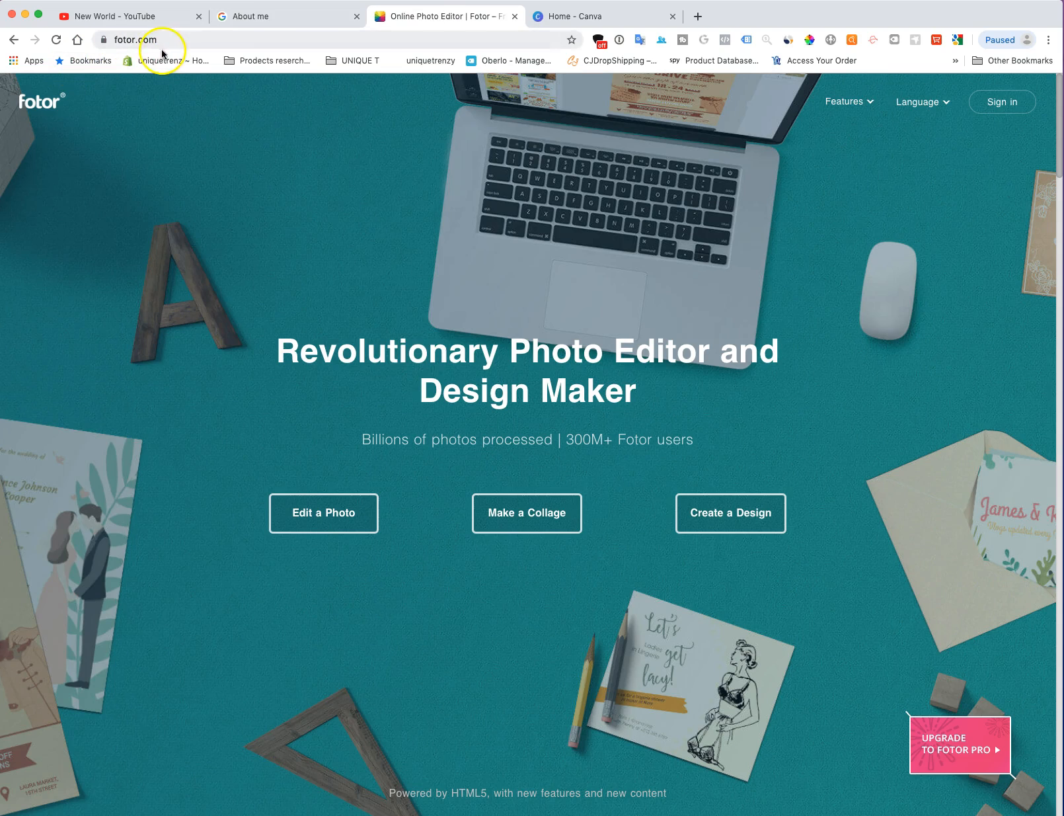
left_click(574, 17)
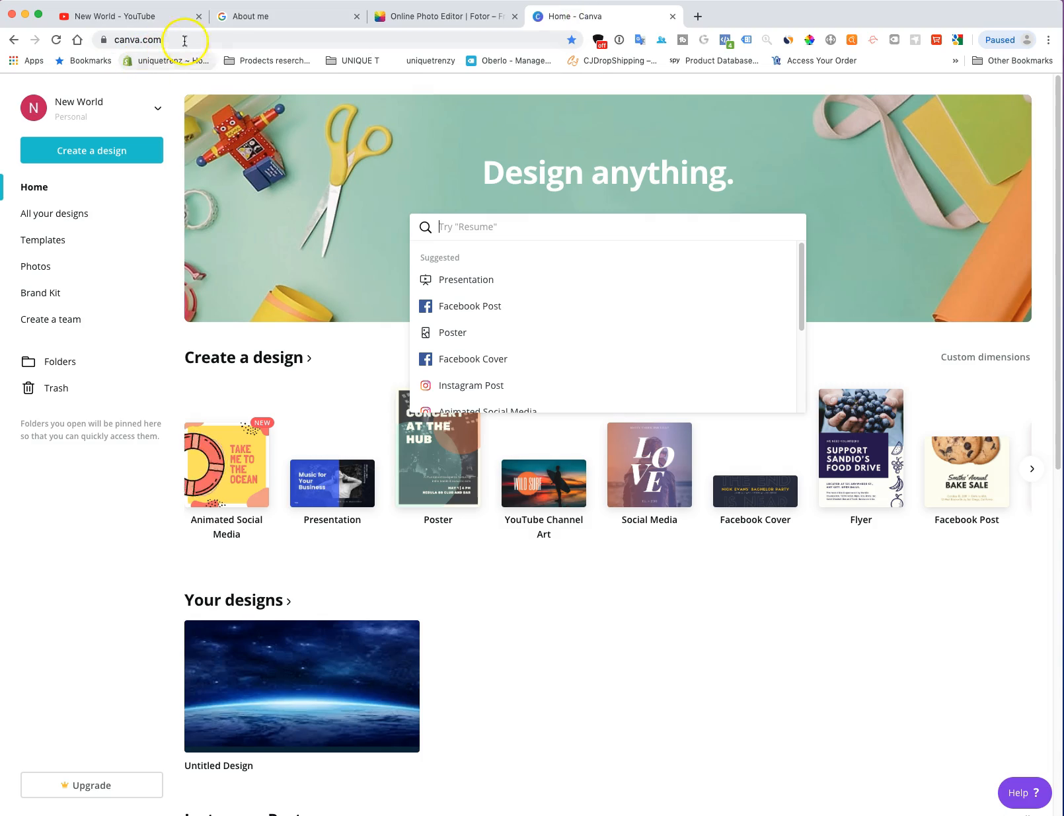
left_click(467, 18)
left_click(549, 18)
left_click(483, 20)
left_click(582, 19)
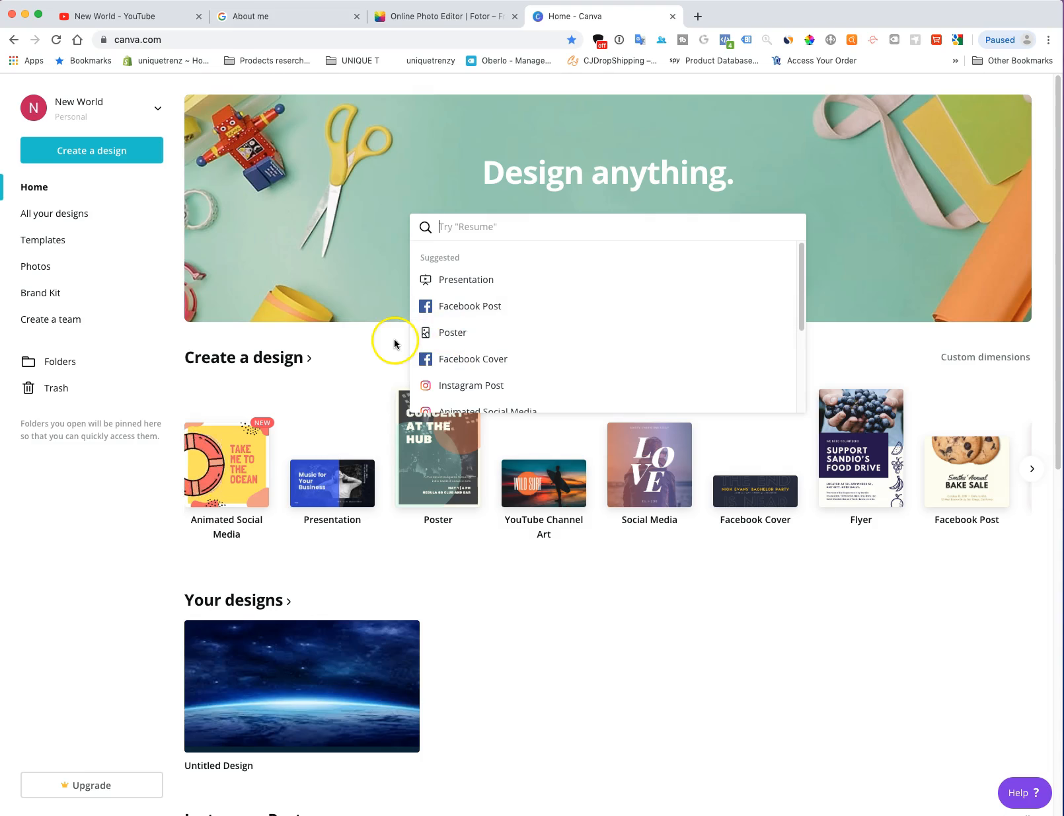
Browse Canva's suggested design types and the account's existing designs
scroll(536, 361, "down", 2)
scroll(536, 361, "up", 2)
scroll(535, 360, "down", 3)
scroll(536, 360, "up", 3)
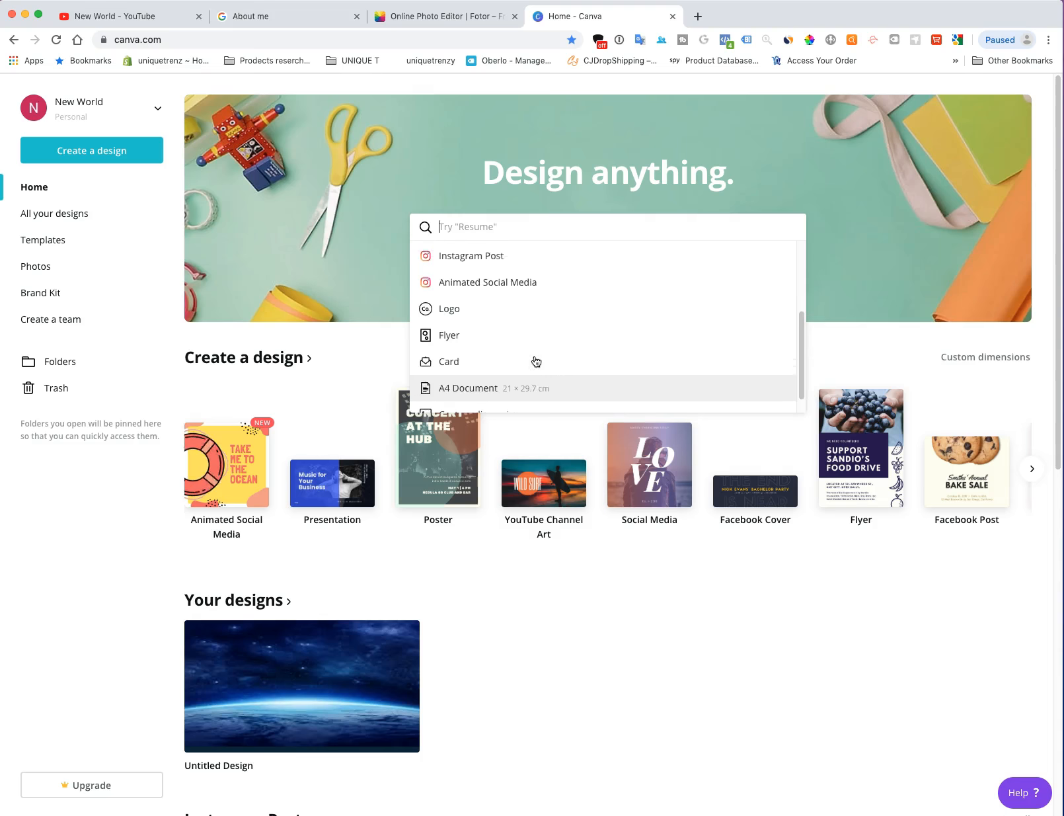
scroll(535, 361, "down", 1)
scroll(535, 360, "up", 2)
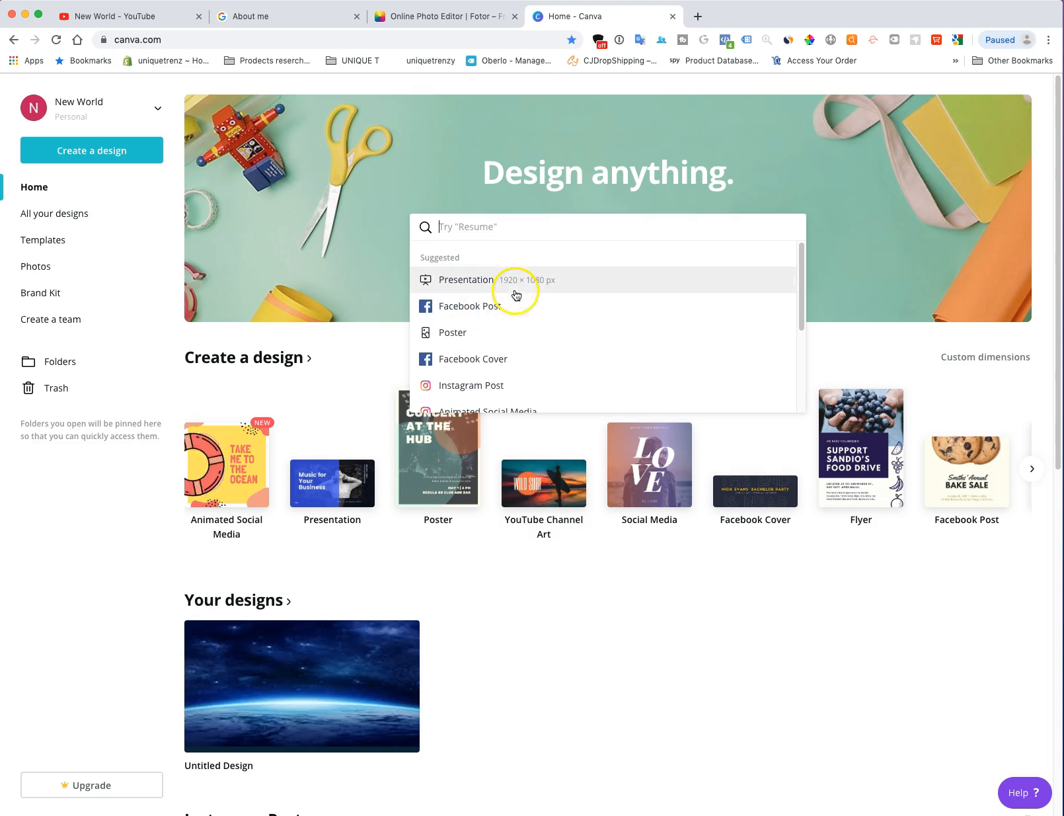
left_click(154, 218)
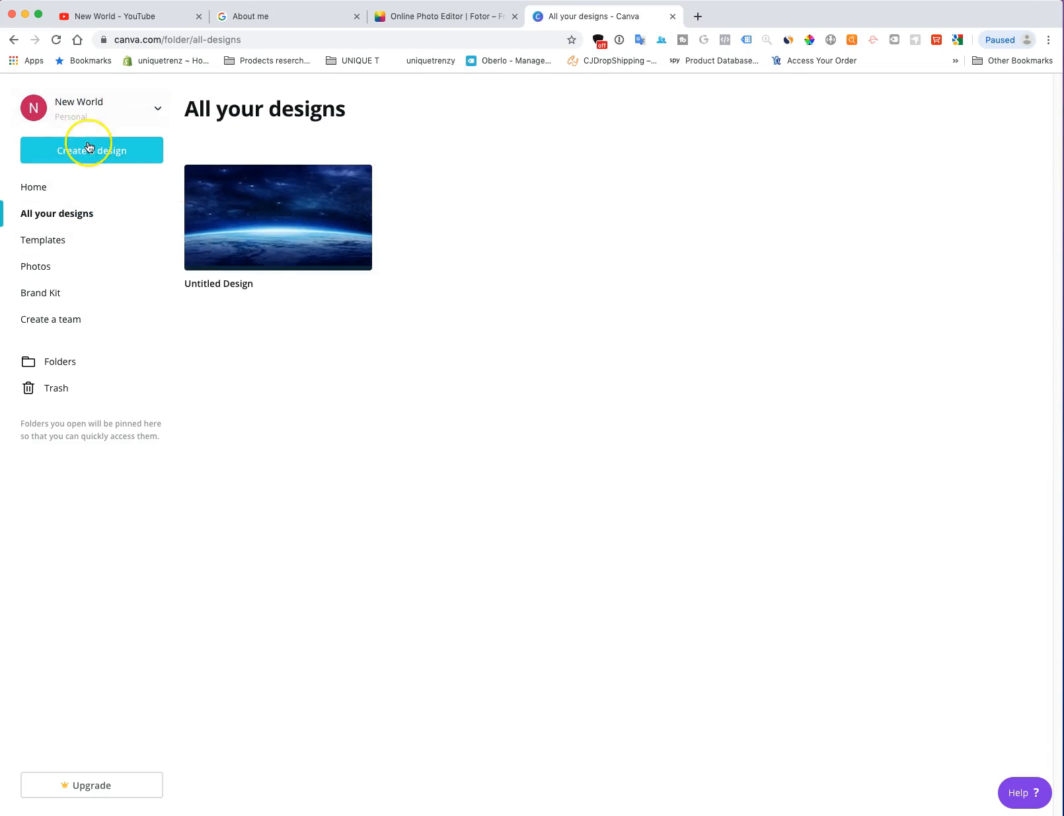
left_click(50, 188)
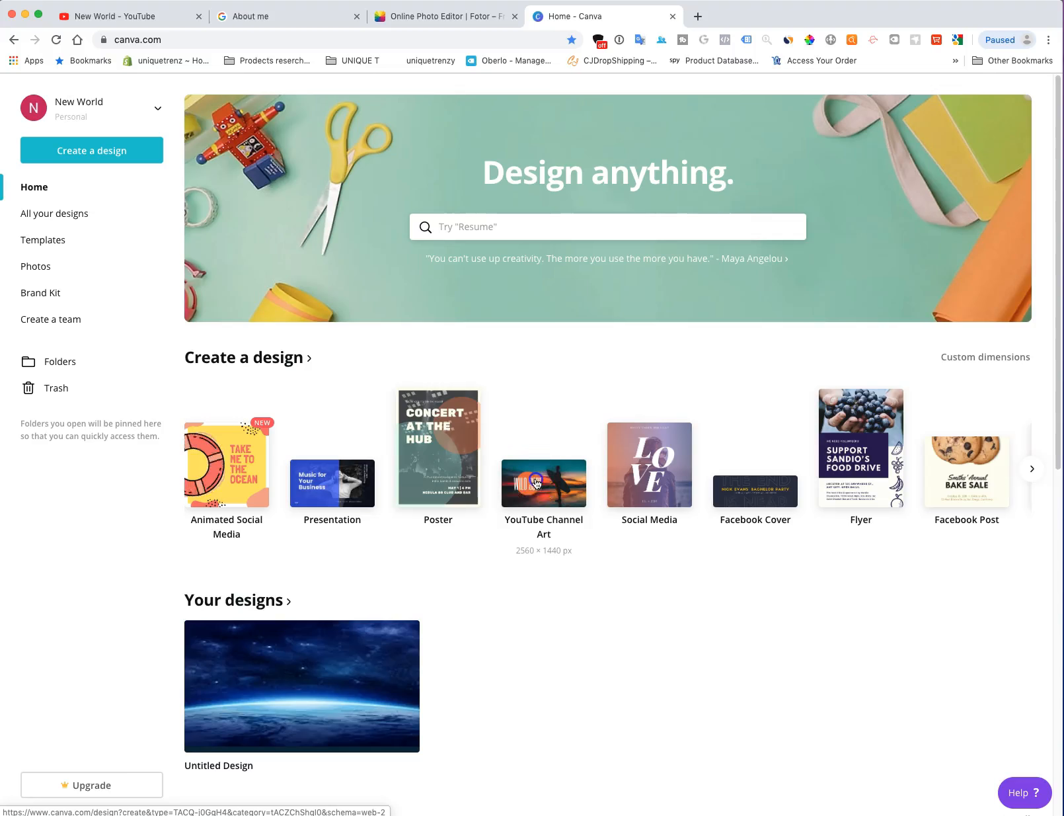
Create a new YouTube Channel Art design of 2560 × 1440 px in Canva
left_click(544, 481)
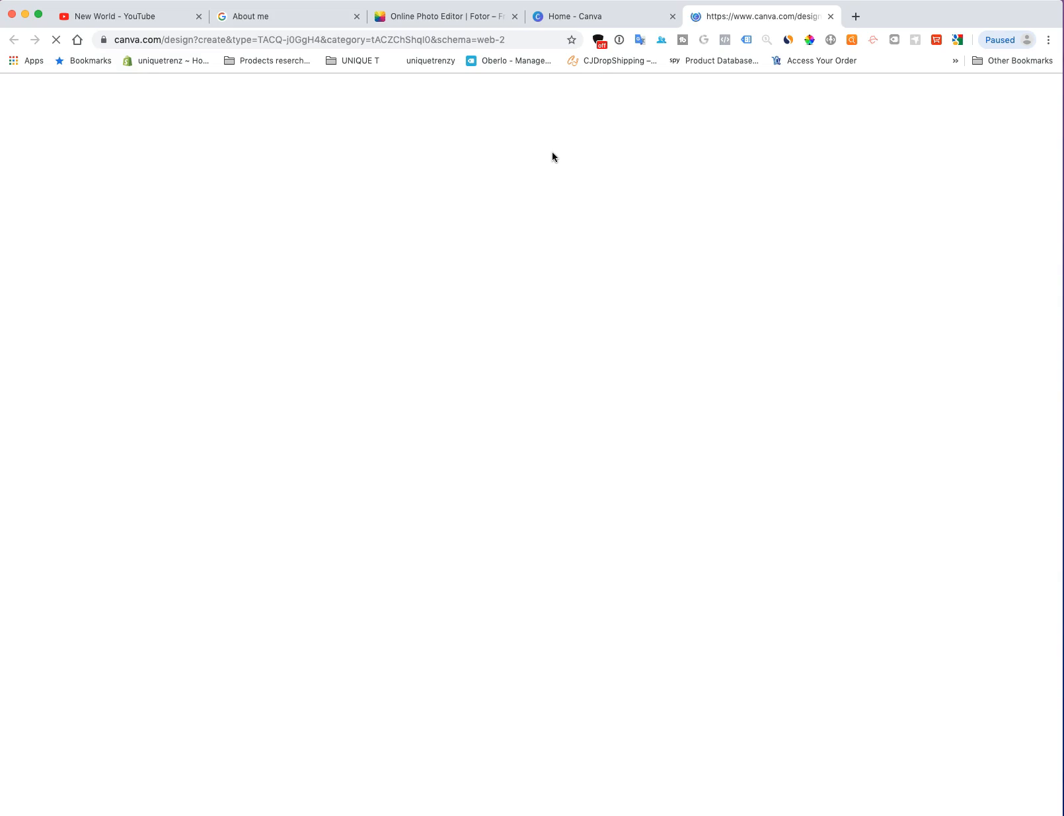
left_click(152, 16)
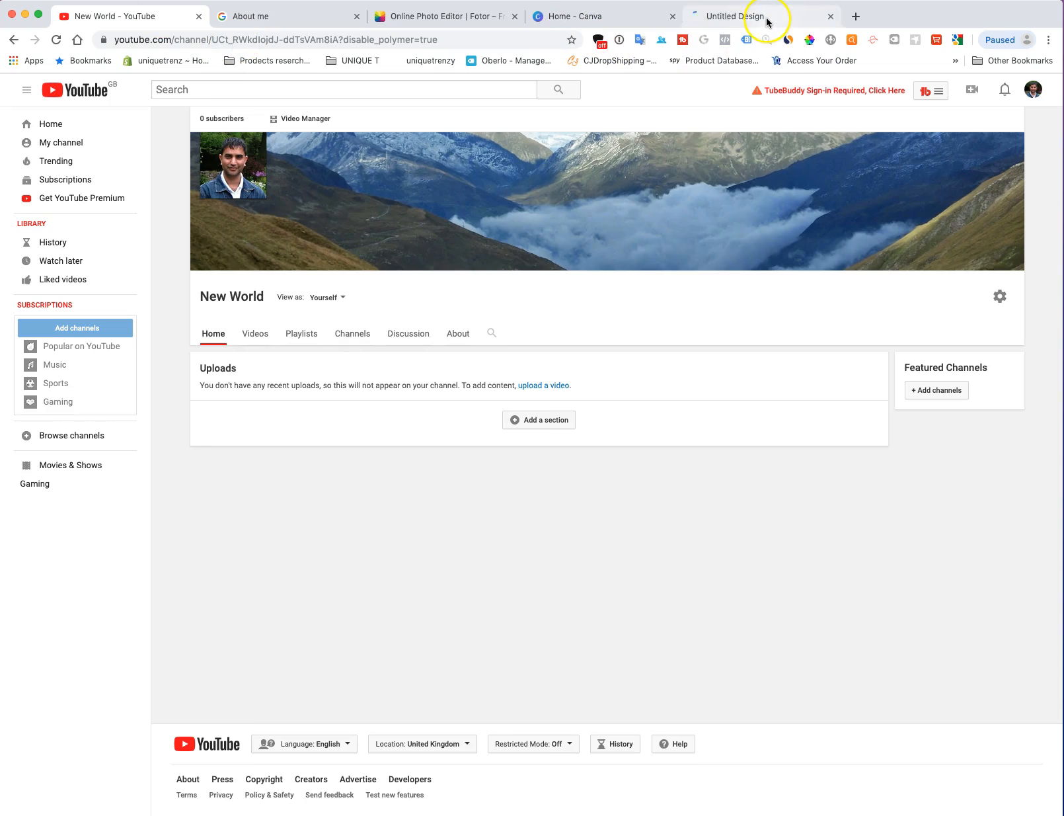
left_click(767, 19)
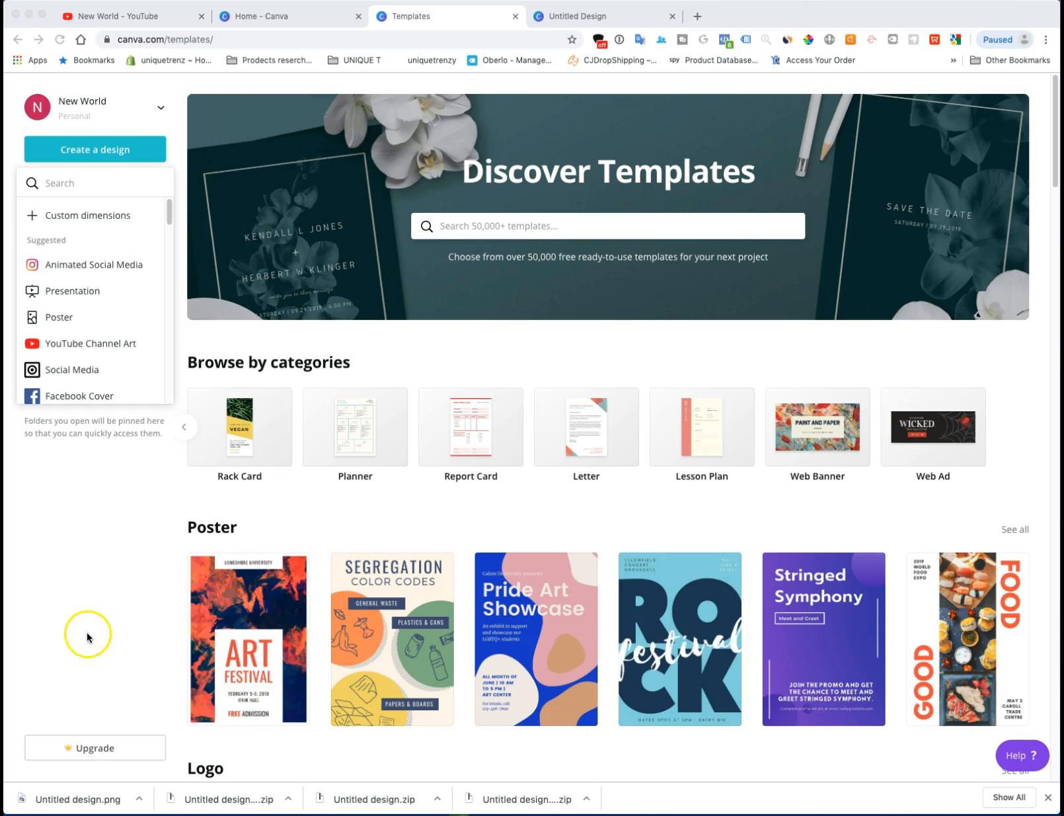
Review the current channel banner on YouTube and the matching banner design with its uploaded images in Canva
left_click(152, 19)
left_click(255, 20)
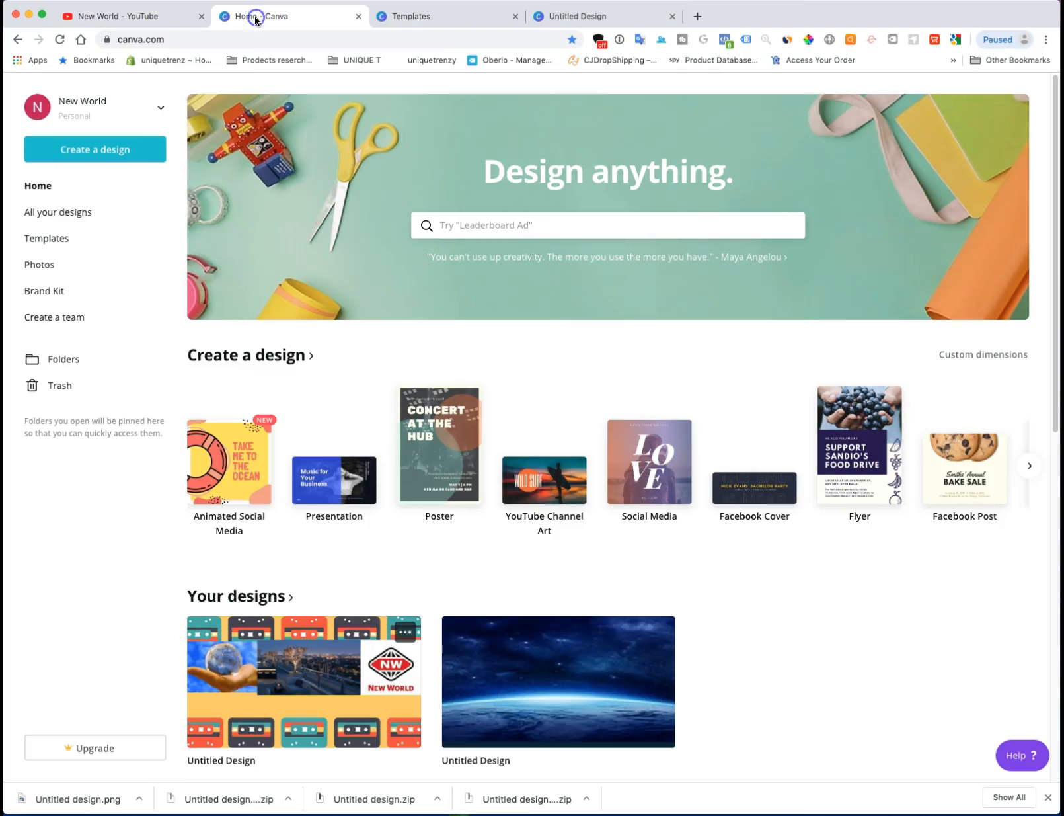
left_click(166, 18)
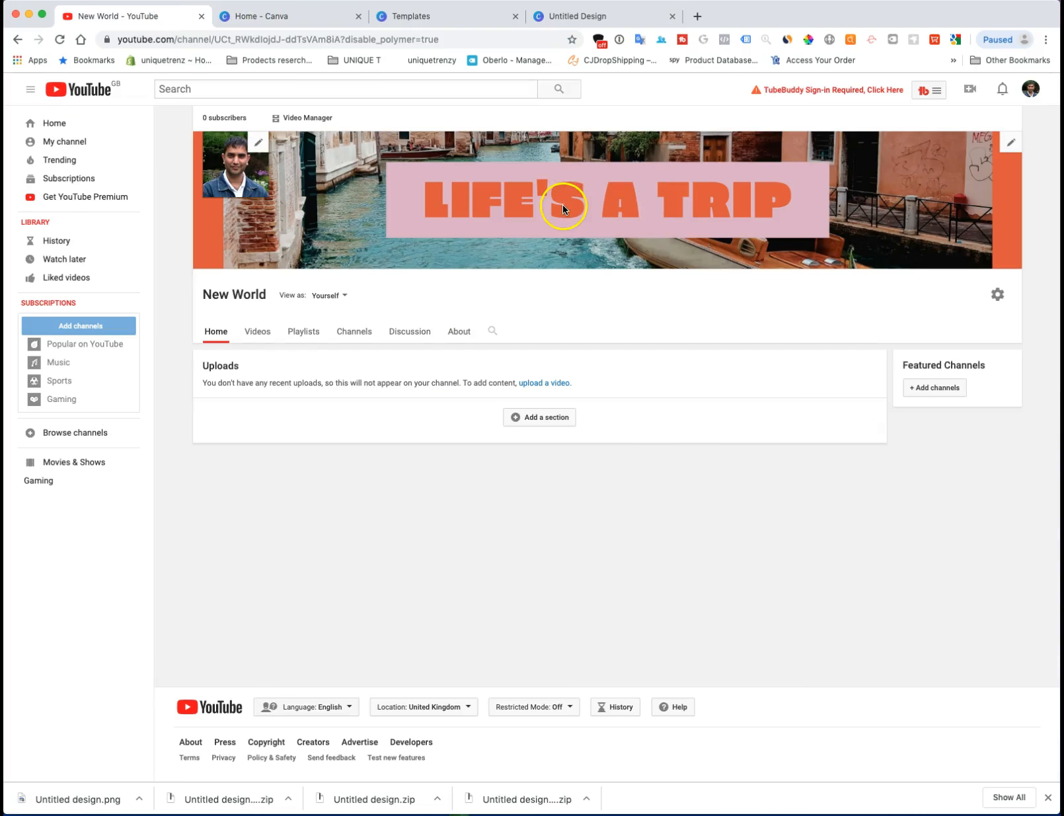
left_click(601, 20)
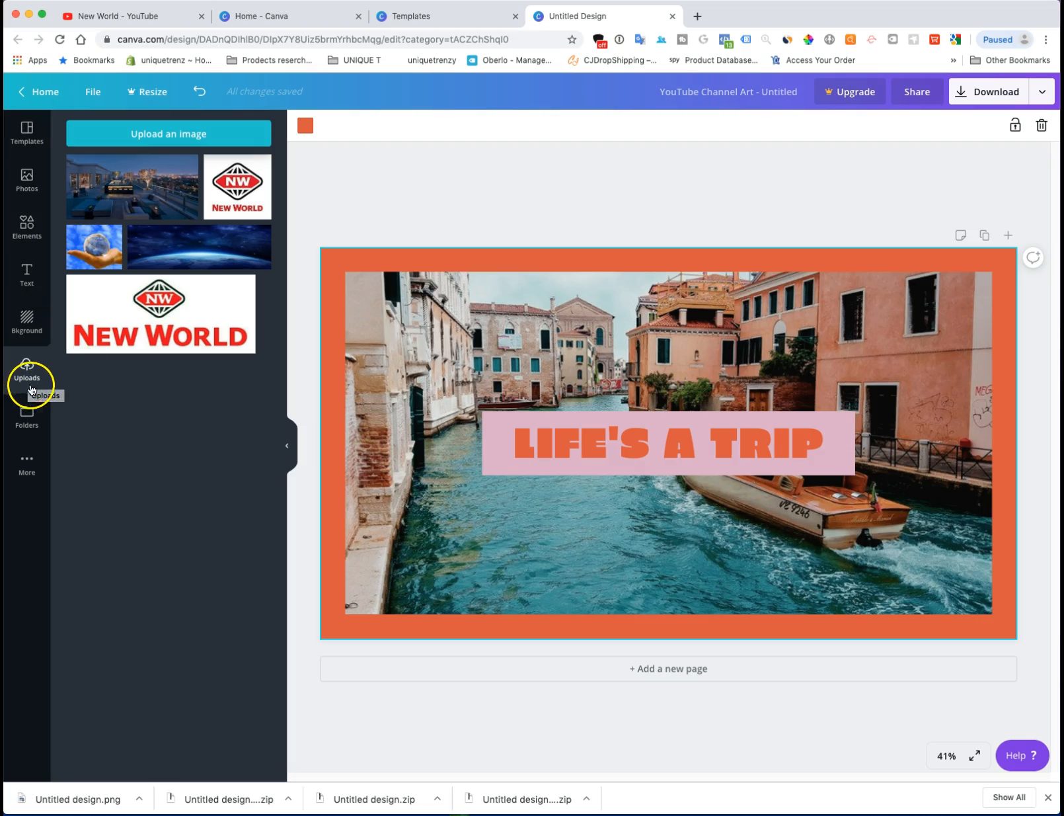
Browse the categories on Canva's Templates page
left_click(268, 16)
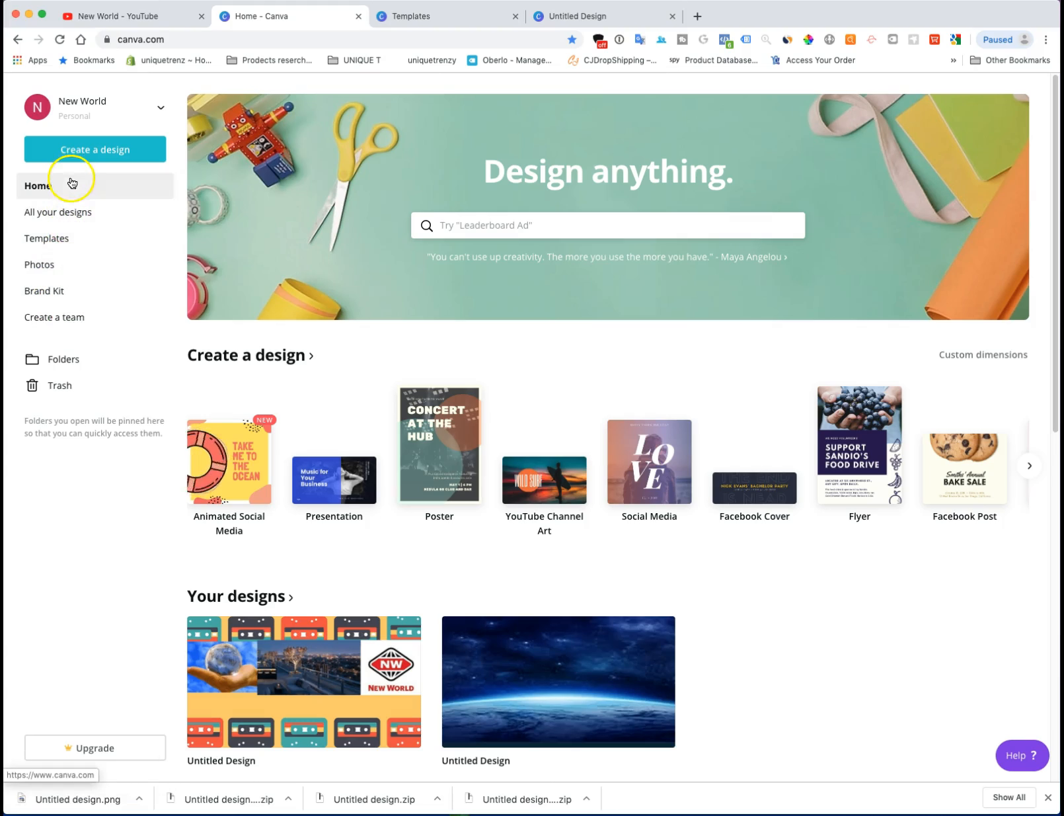
left_click(55, 242)
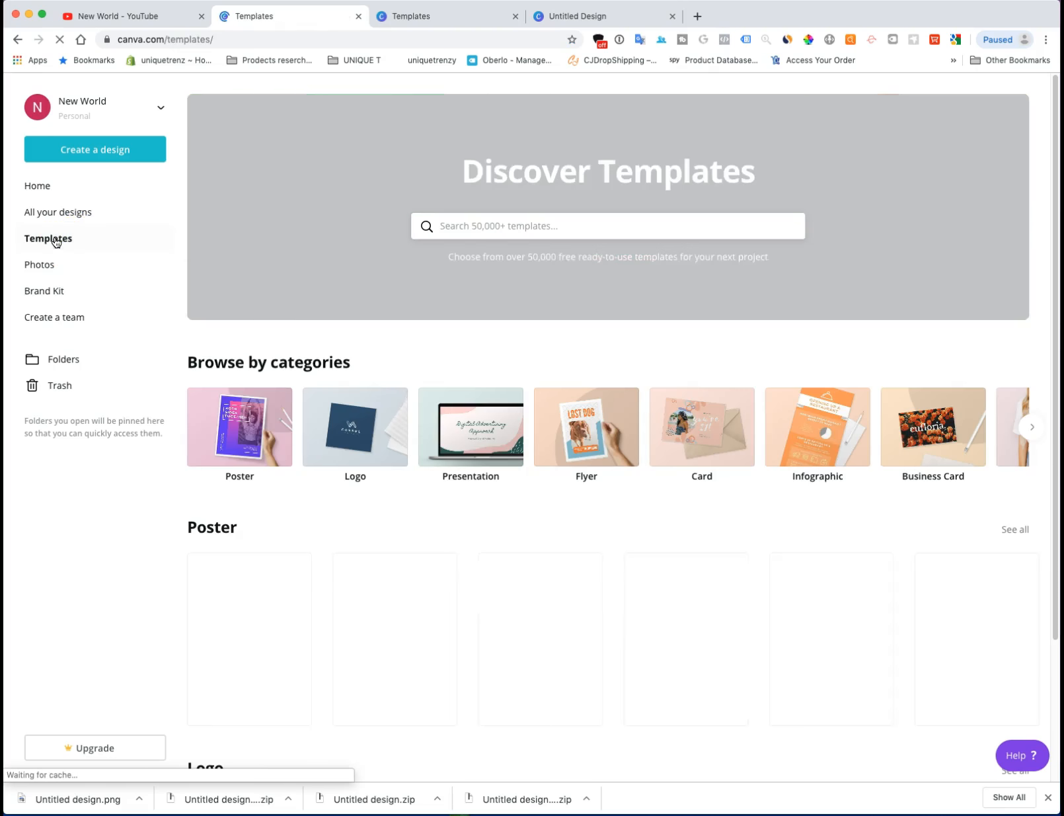
left_click(91, 240)
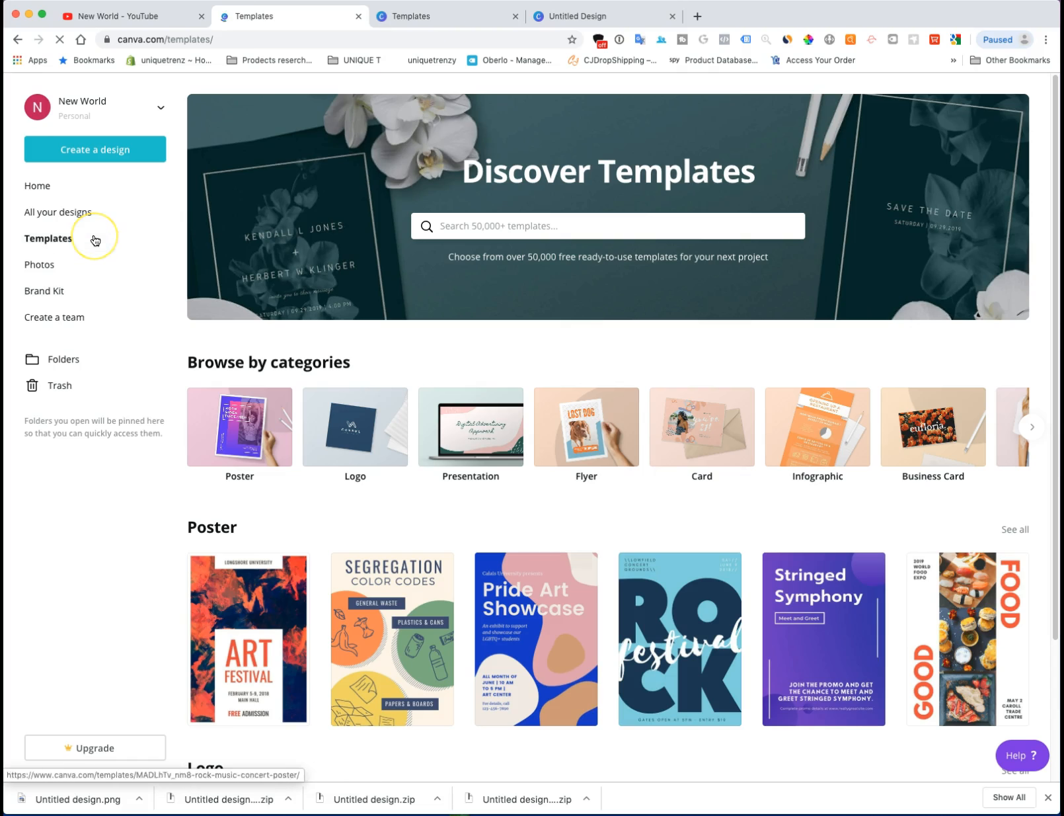
left_click(1037, 433)
left_click(1037, 434)
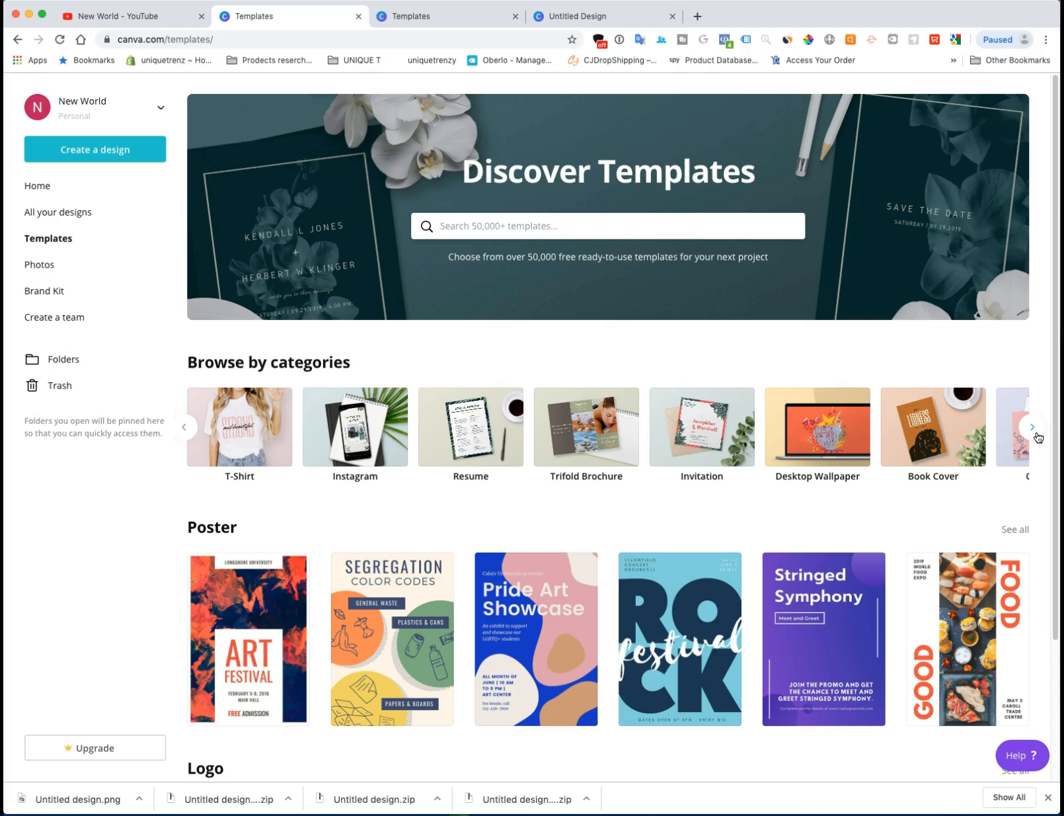
left_click(944, 470)
Create a new blank YouTube Channel Art design from Canva's suggested design types
left_click(421, 19)
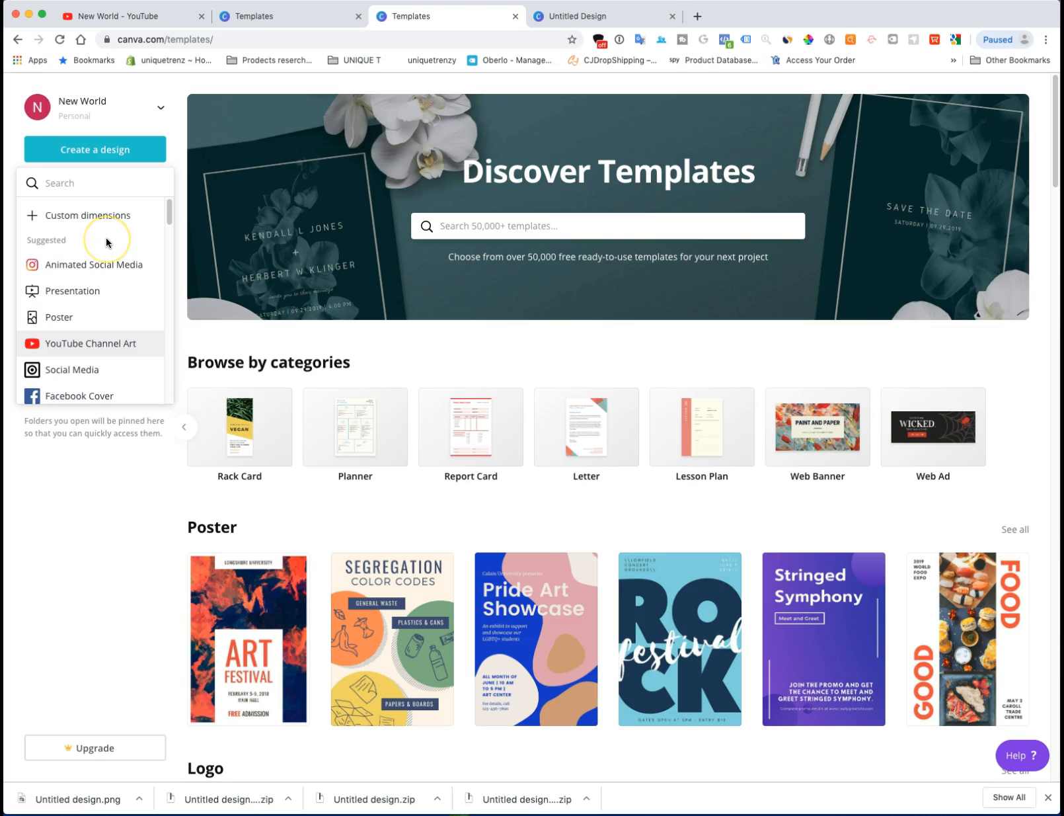
left_click(169, 215)
mouse_move(169, 215)
left_mouse_down()
mouse_move(166, 400)
mouse_move(166, 211)
left_mouse_up()
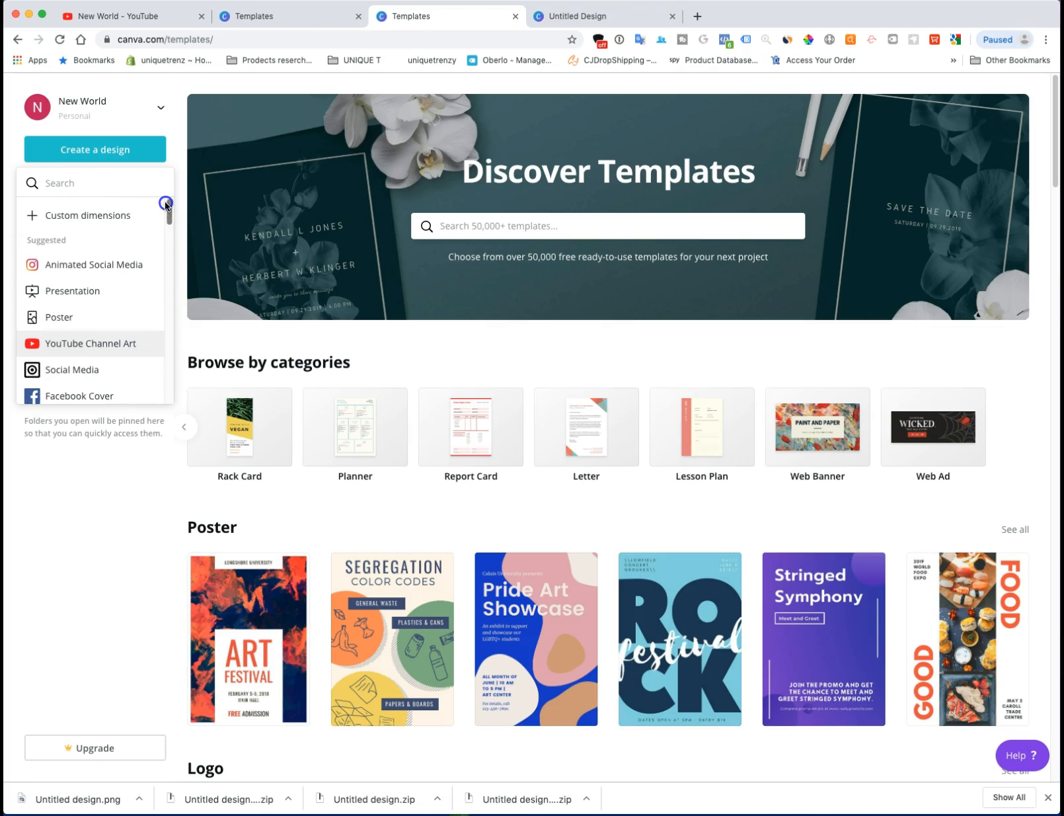
left_click(105, 352)
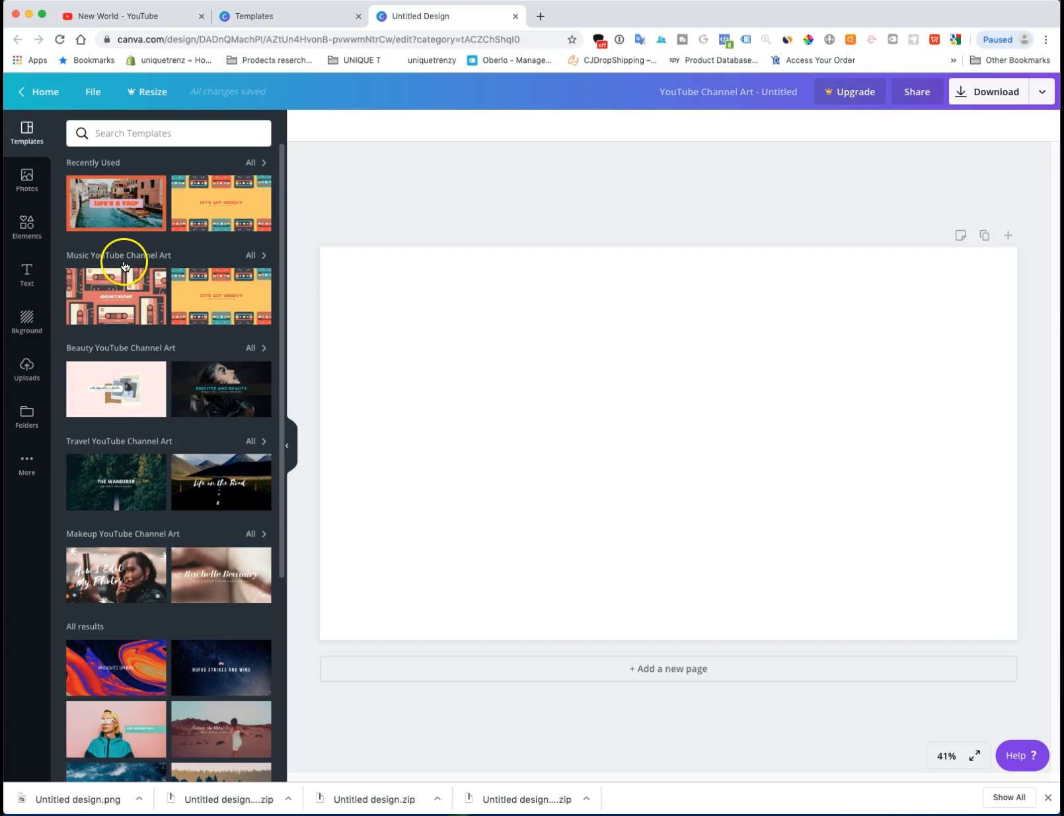
Look over the channel art template categories and all results offered for the blank design
scroll(152, 381, "down", 1)
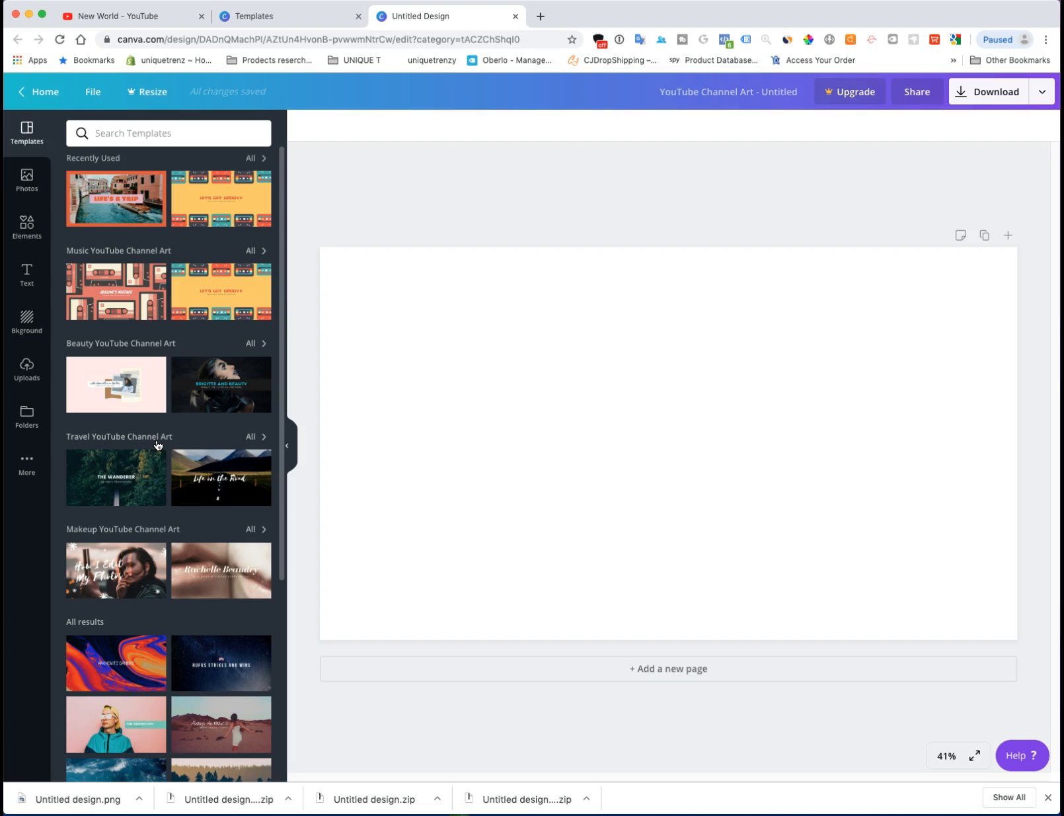
scroll(233, 340, "down", 6)
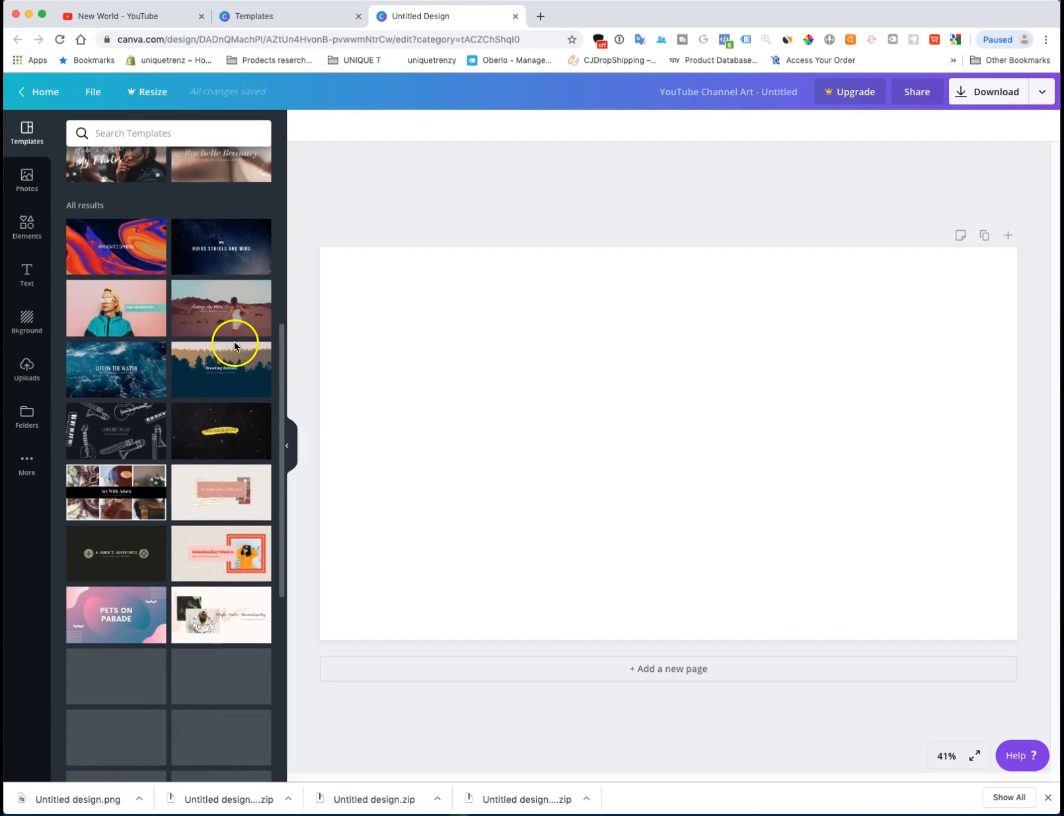
scroll(234, 346, "up", 6)
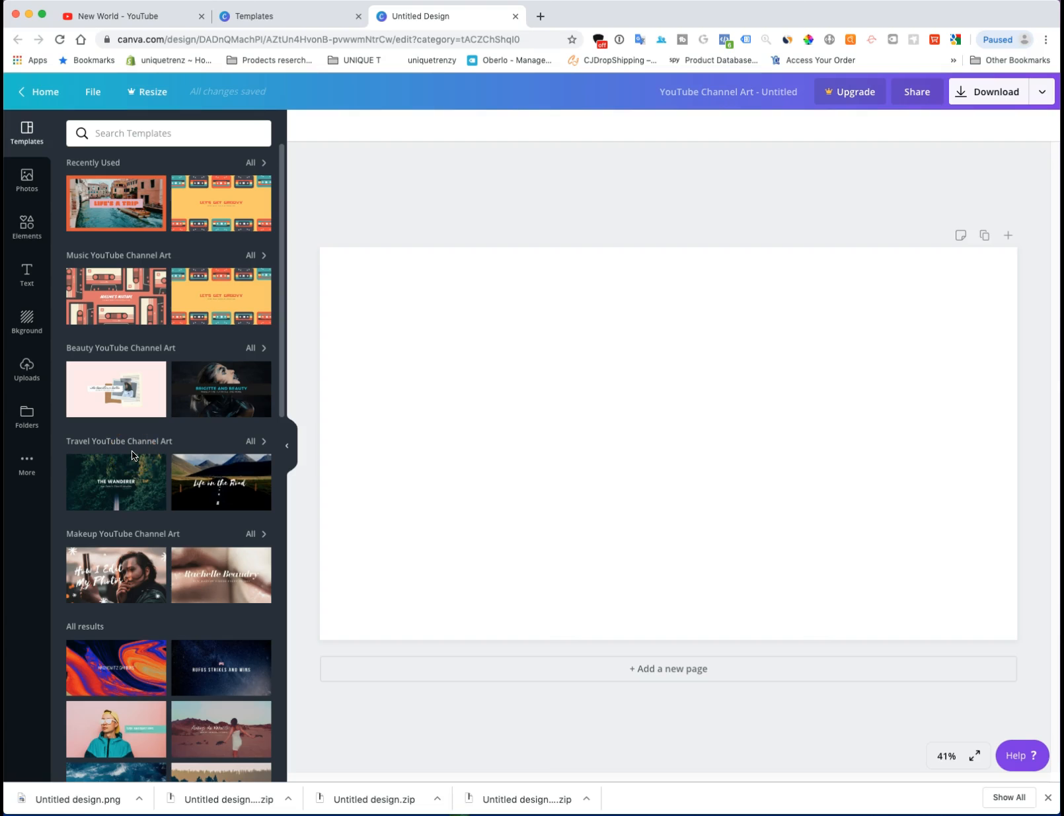
left_click(256, 164)
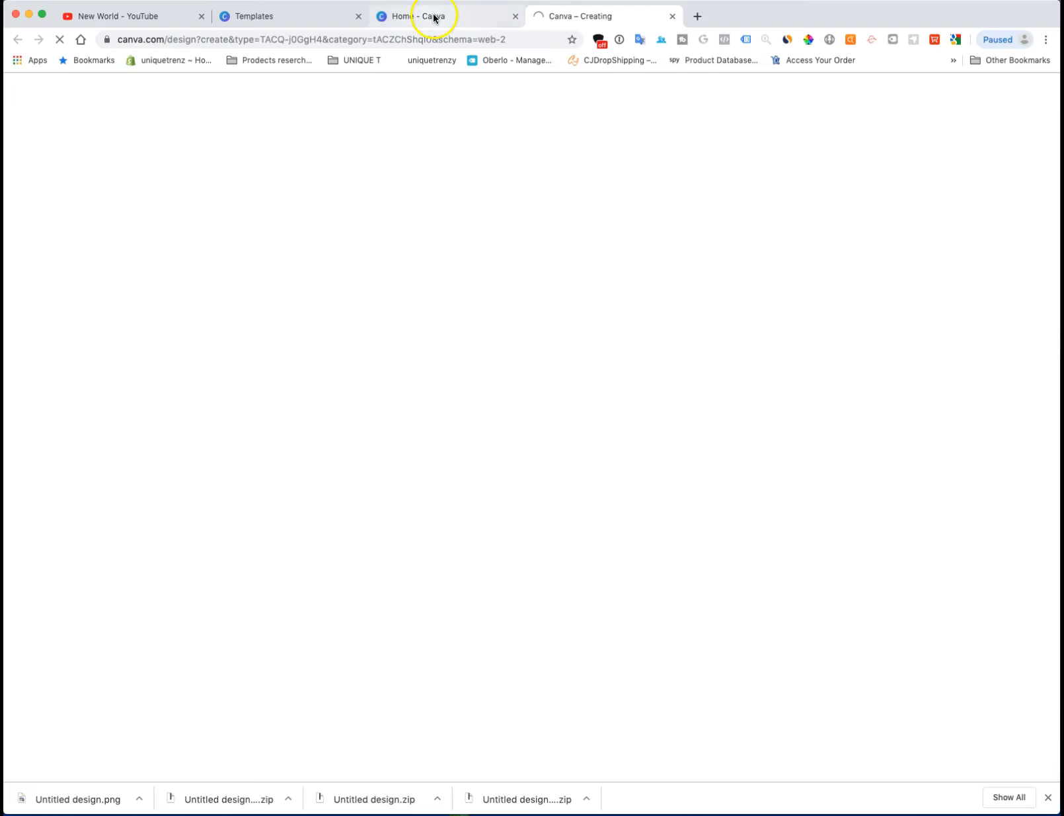
Close the extra Canva home page and return to the blank YouTube Channel Art design
left_click(433, 16)
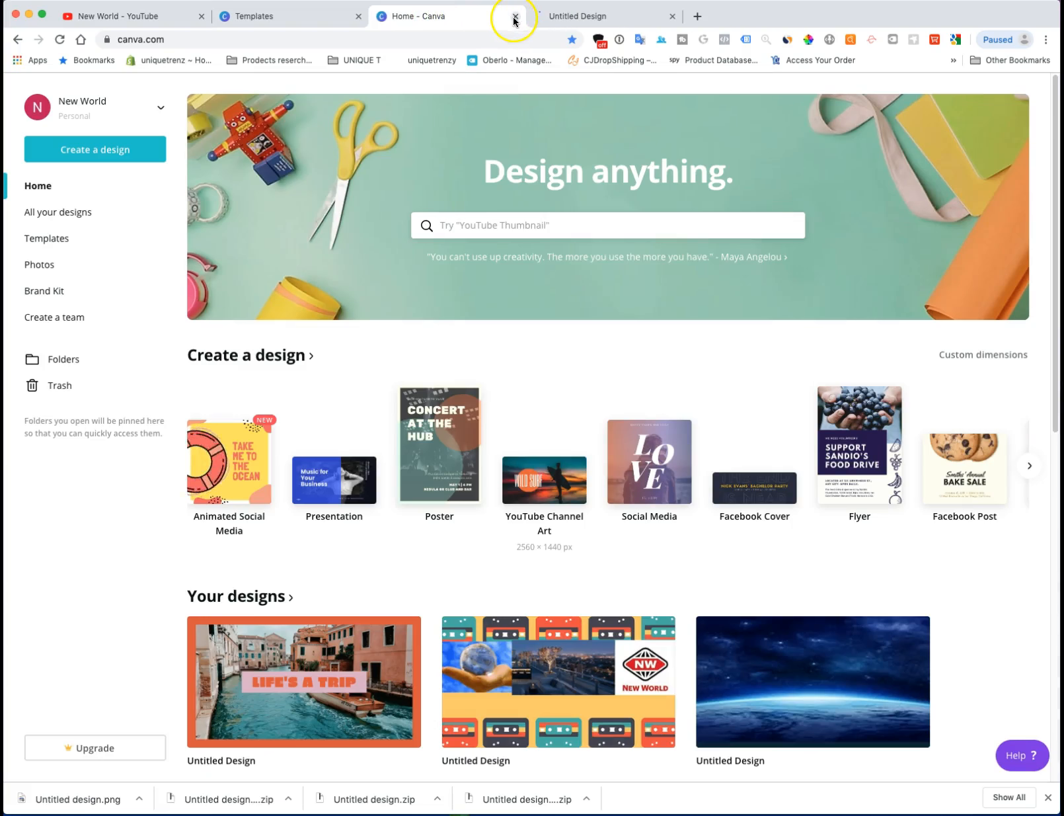
left_click(339, 13)
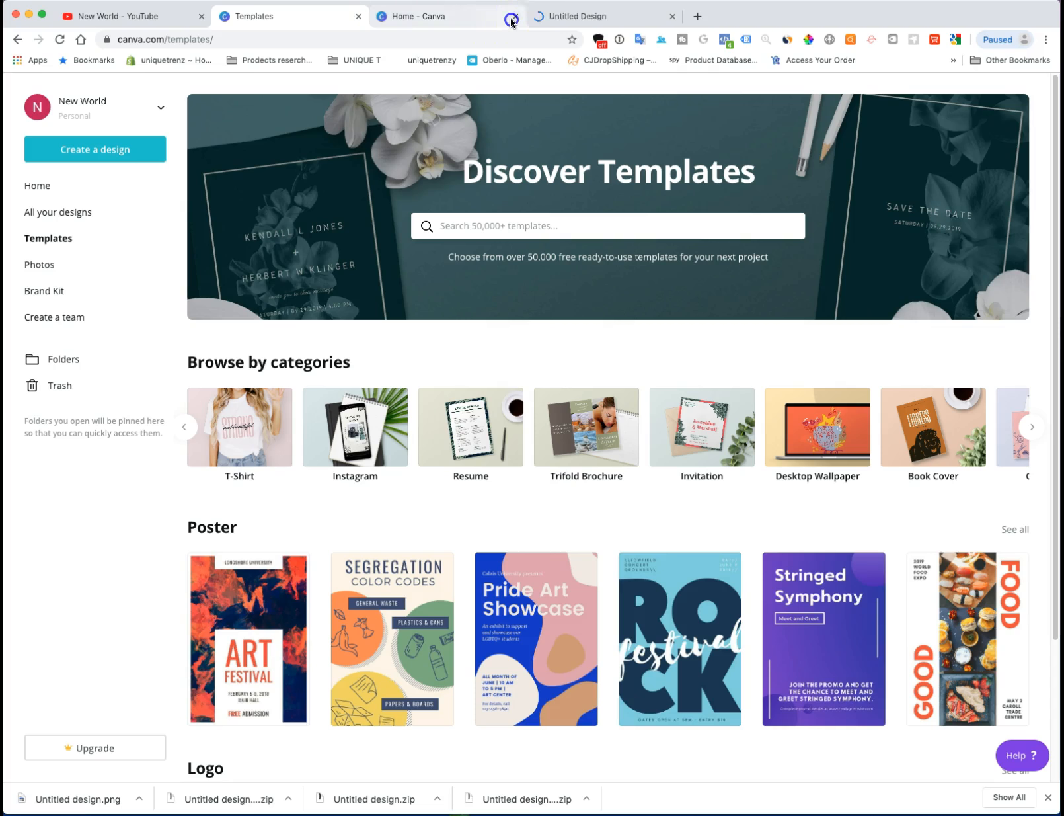
left_click(515, 16)
left_click(437, 19)
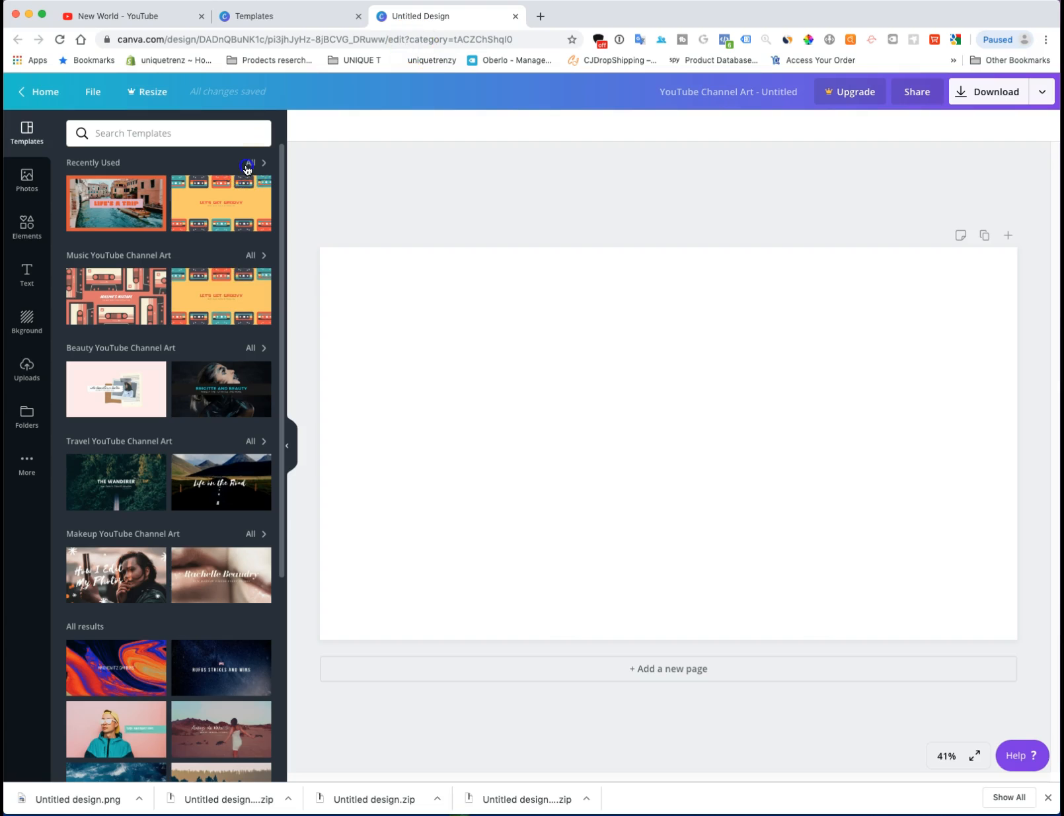
Examine the full Recently Used and Music YouTube Channel Art template collections, clearing the template filter after each
left_click(247, 165)
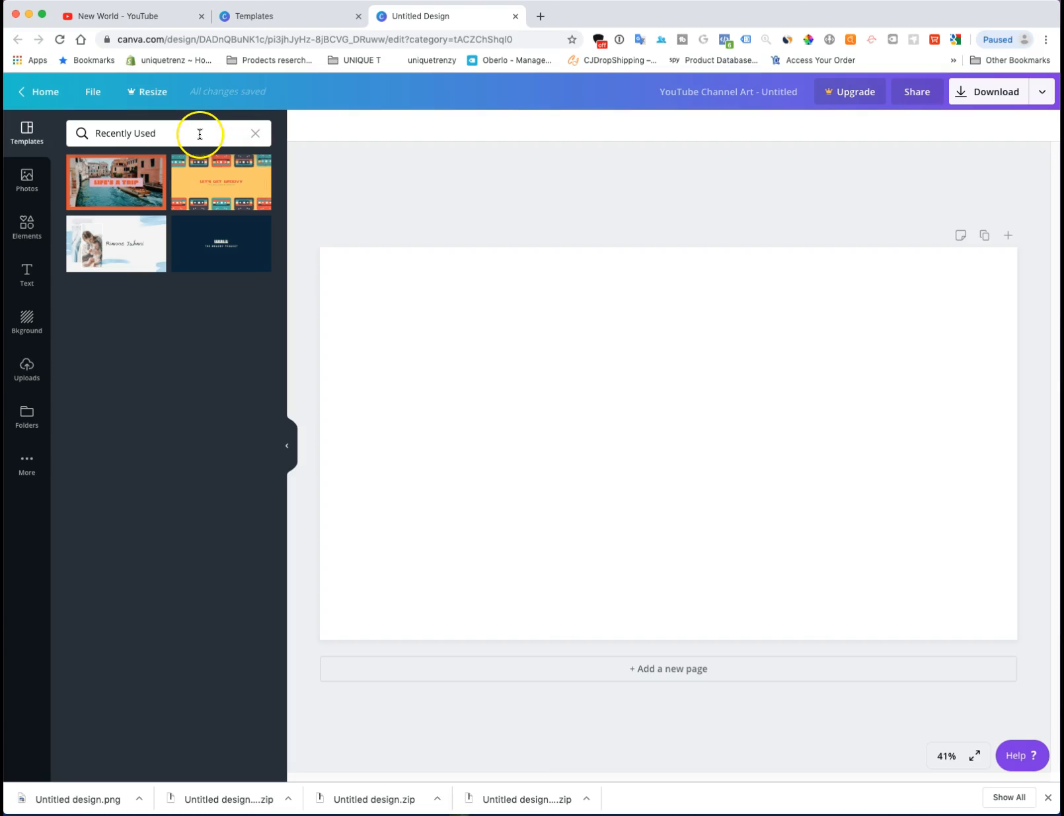
left_click(253, 135)
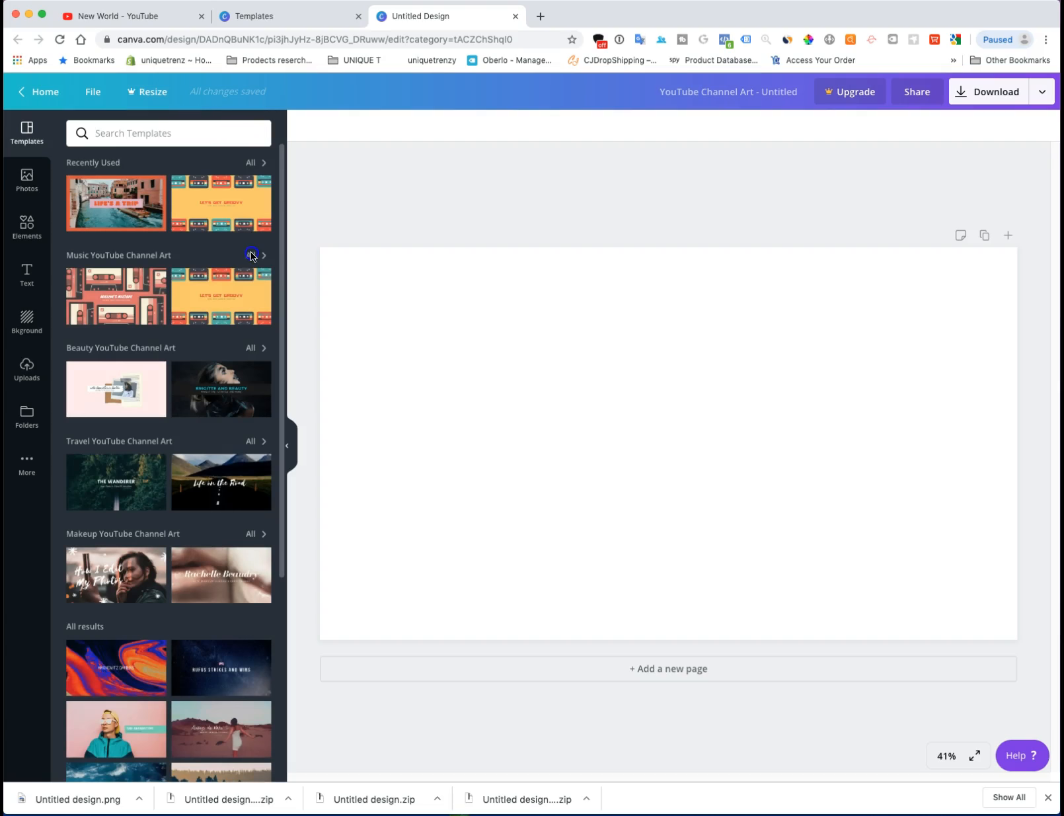
left_click(250, 257)
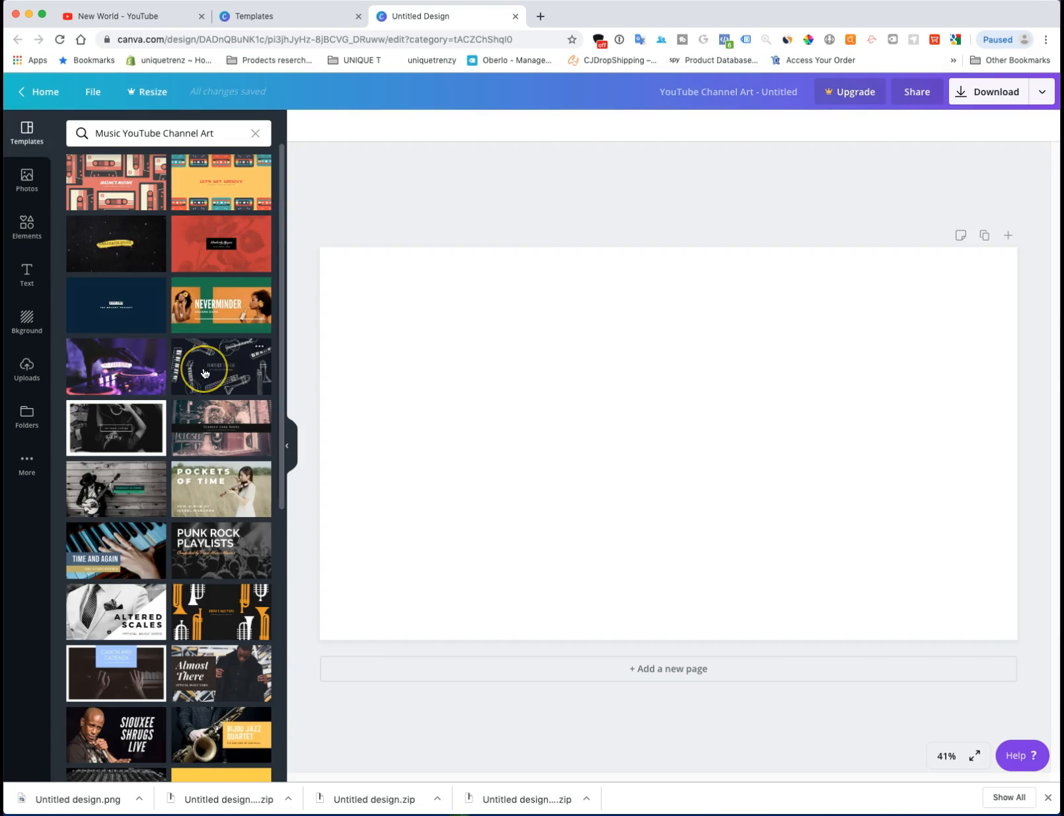
scroll(204, 373, "down", 15)
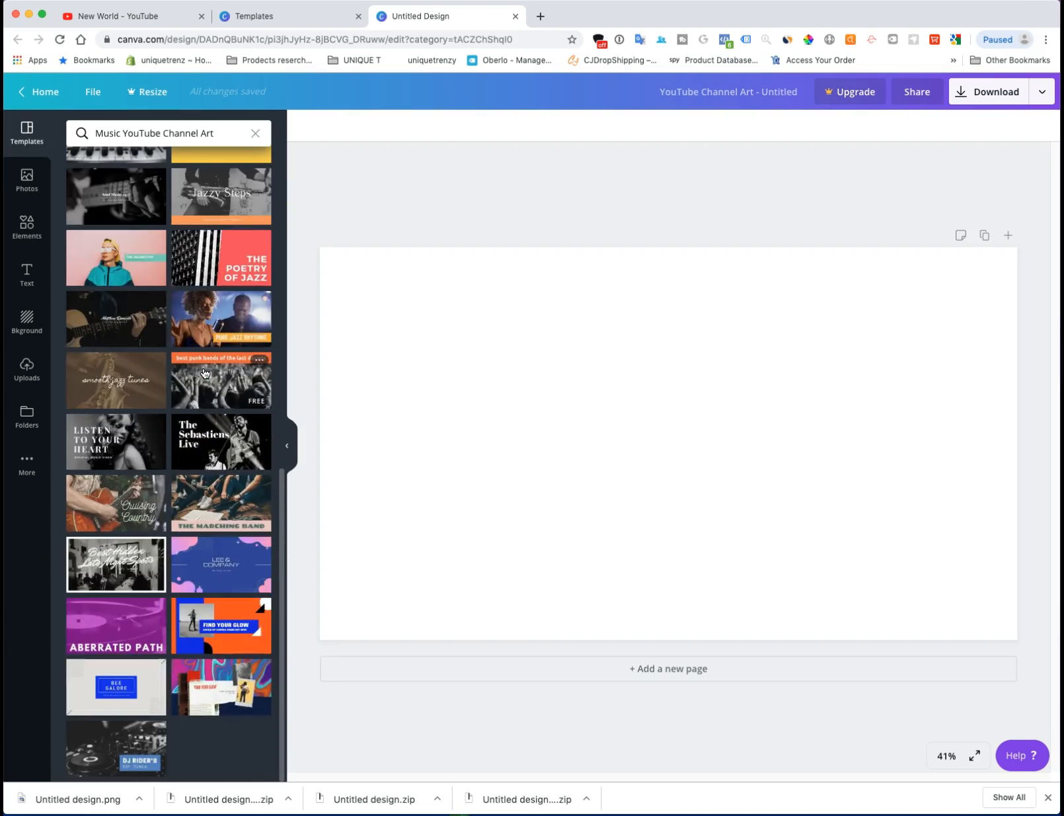
scroll(204, 374, "up", 10)
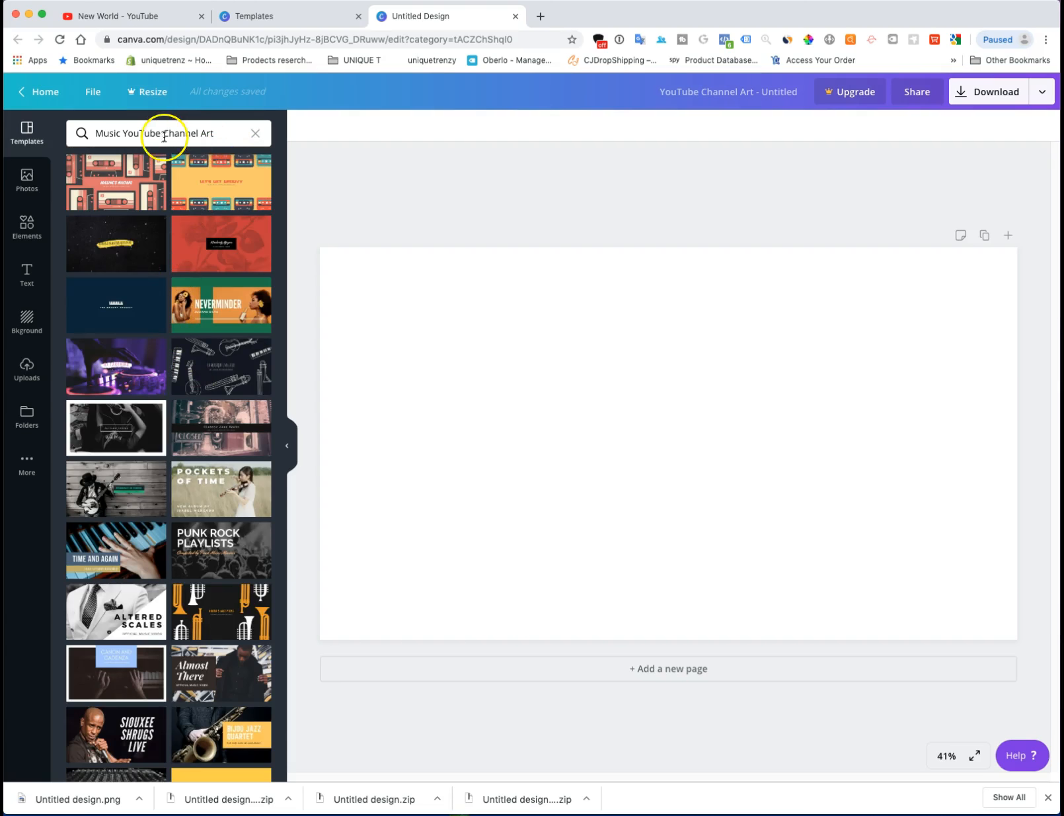
left_click(103, 135)
left_click(255, 135)
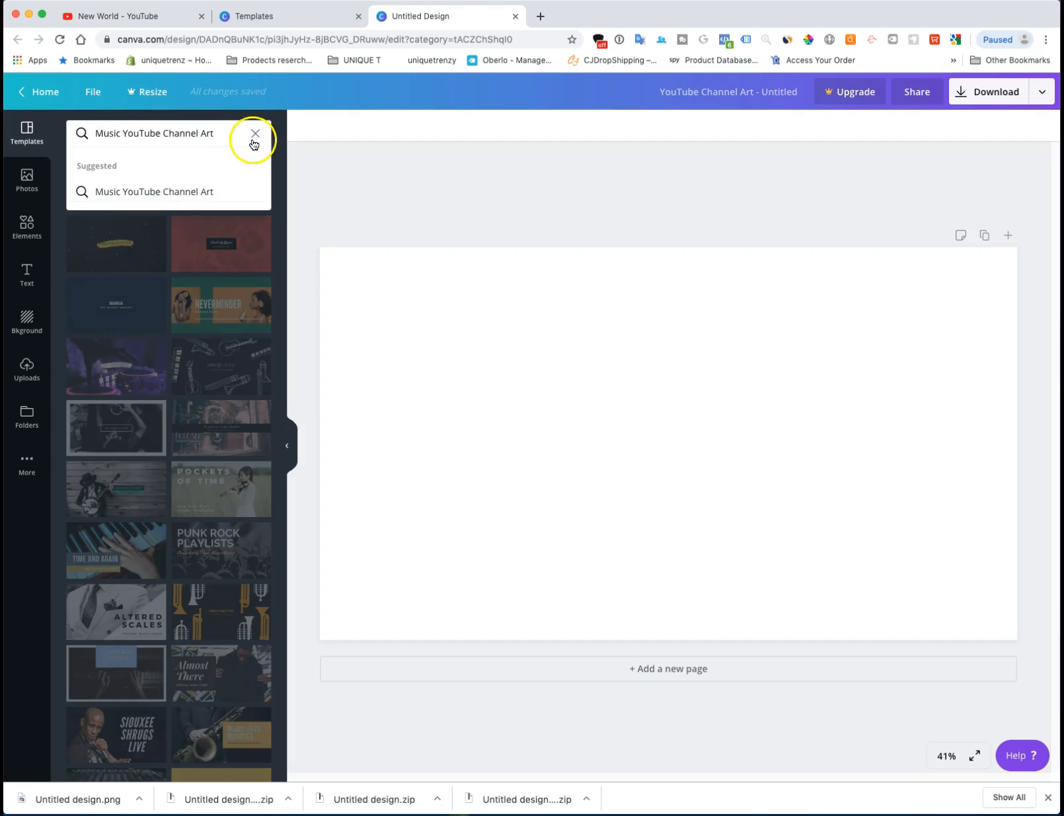
left_click(202, 166)
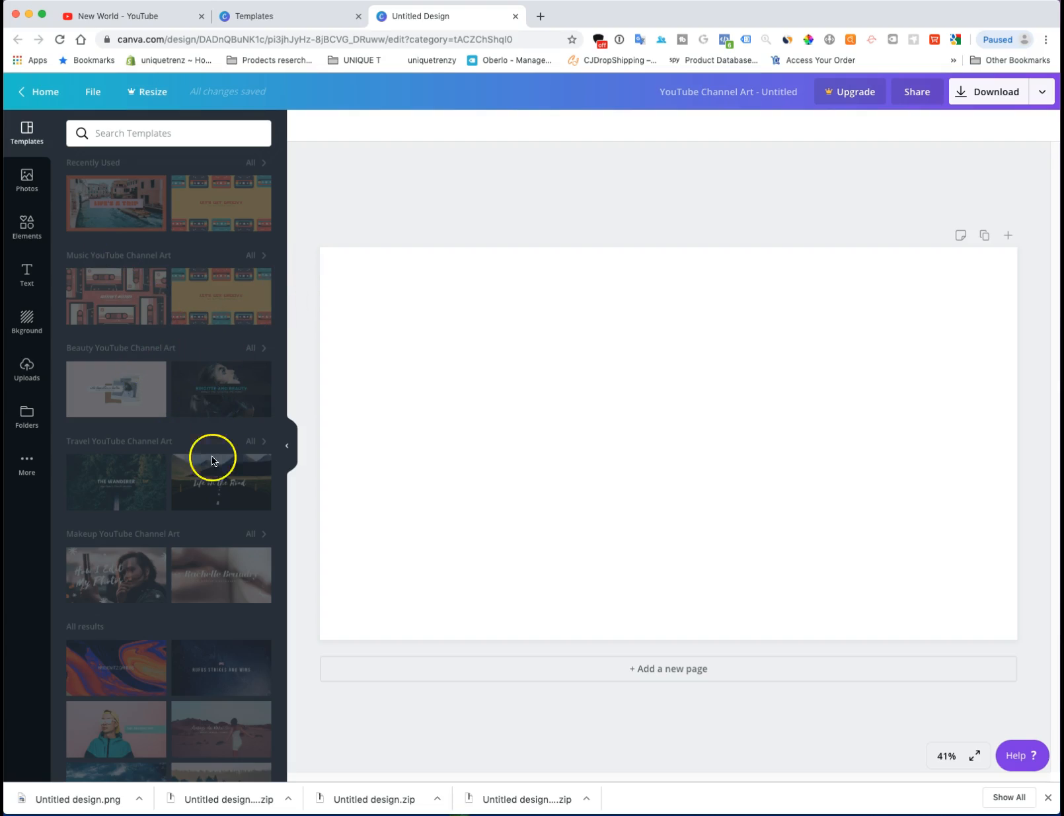
Apply the "Life on the Road" template from the Travel YouTube Channel Art collection to the blank design
left_click(250, 442)
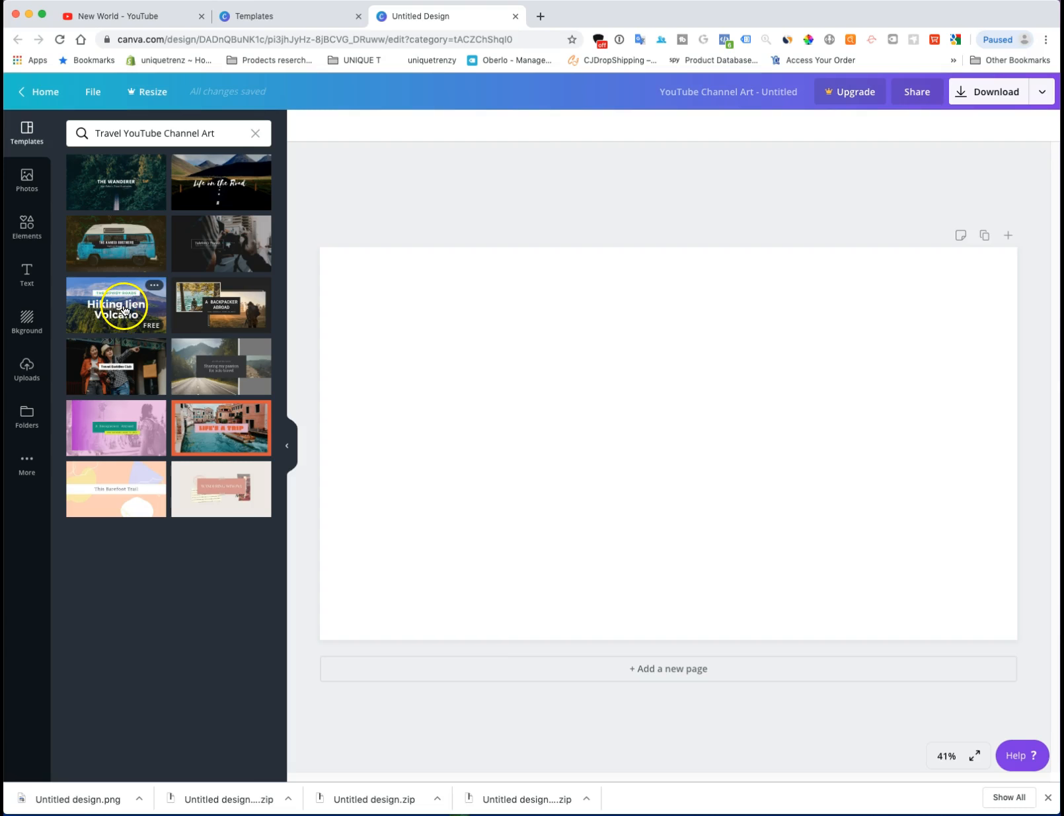
left_click(239, 204)
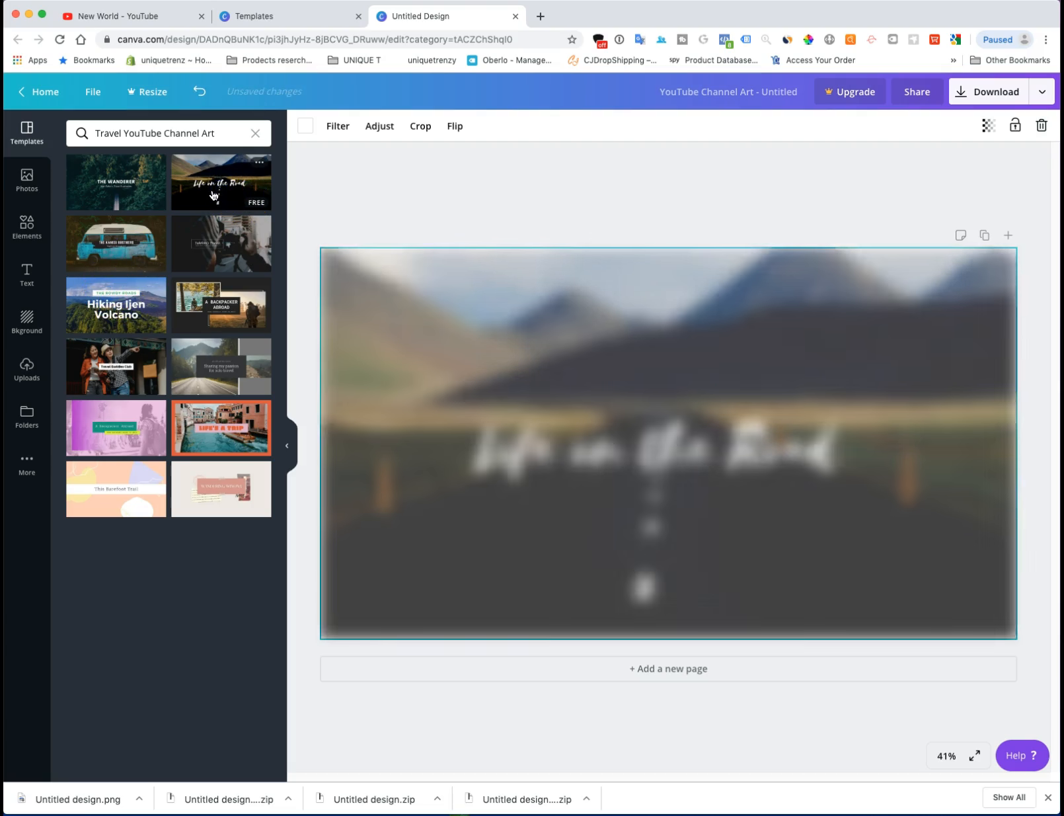
left_click(189, 193)
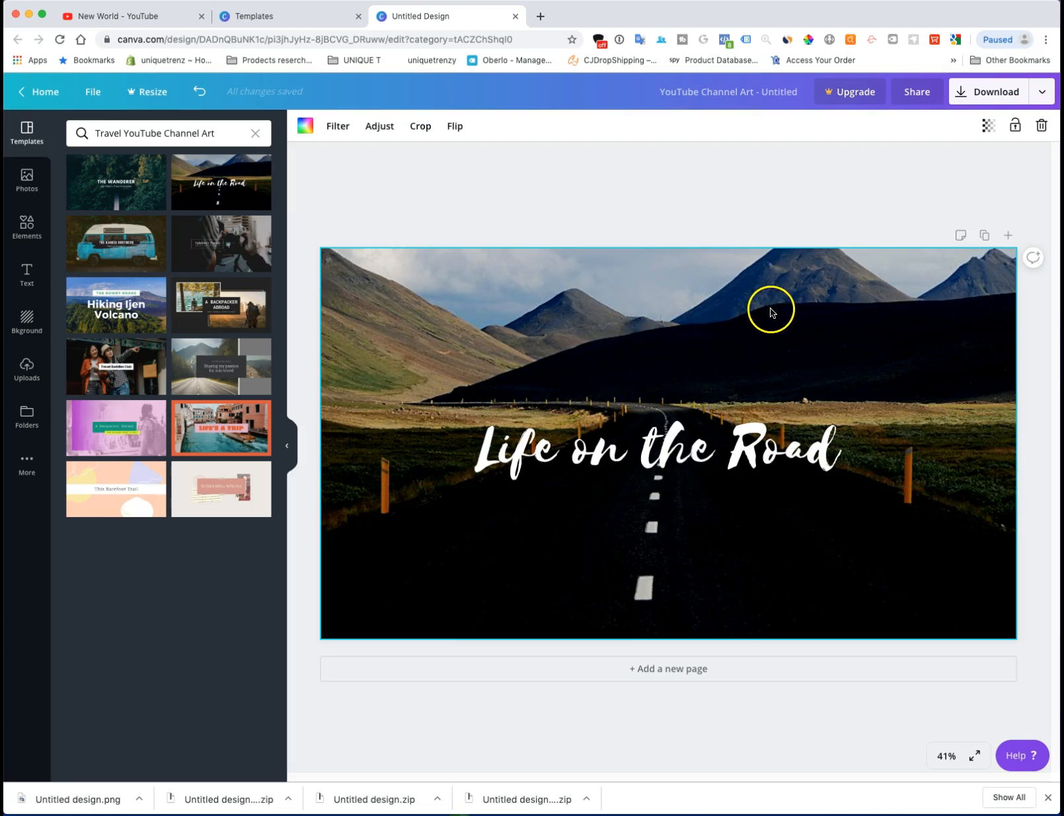
Inspect the editable "Life on the Road" title text and the background image of the banner
left_click(639, 453)
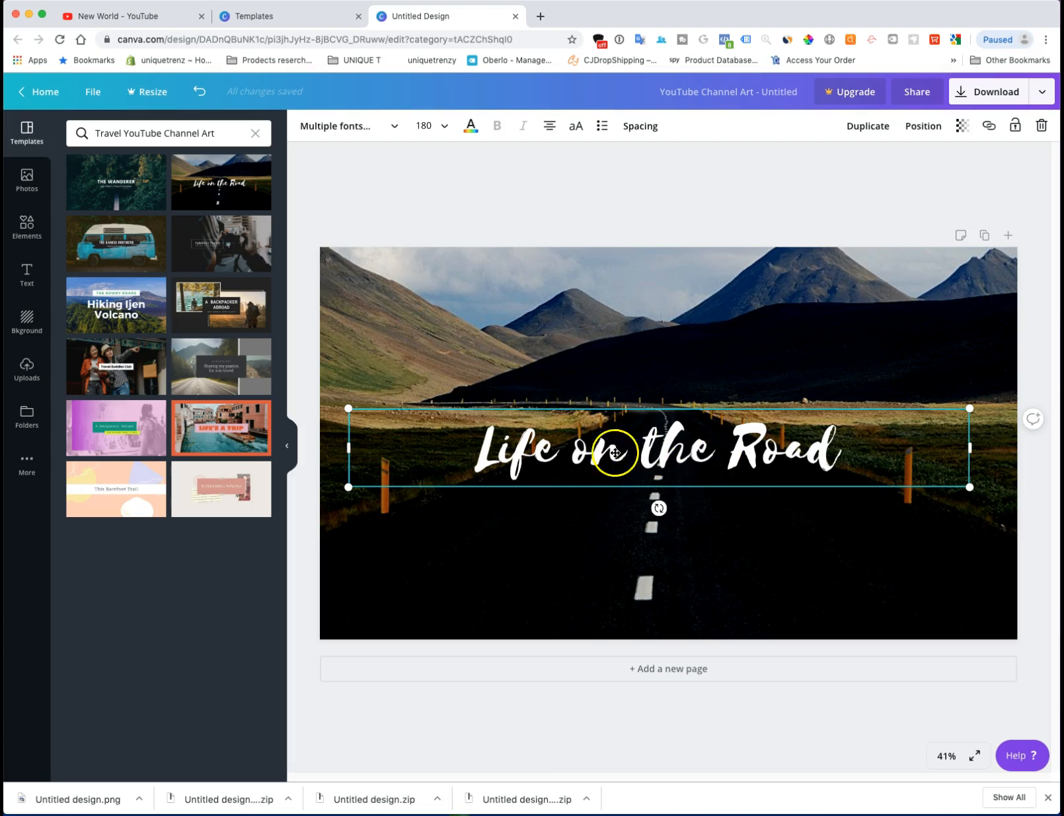
left_click(854, 356)
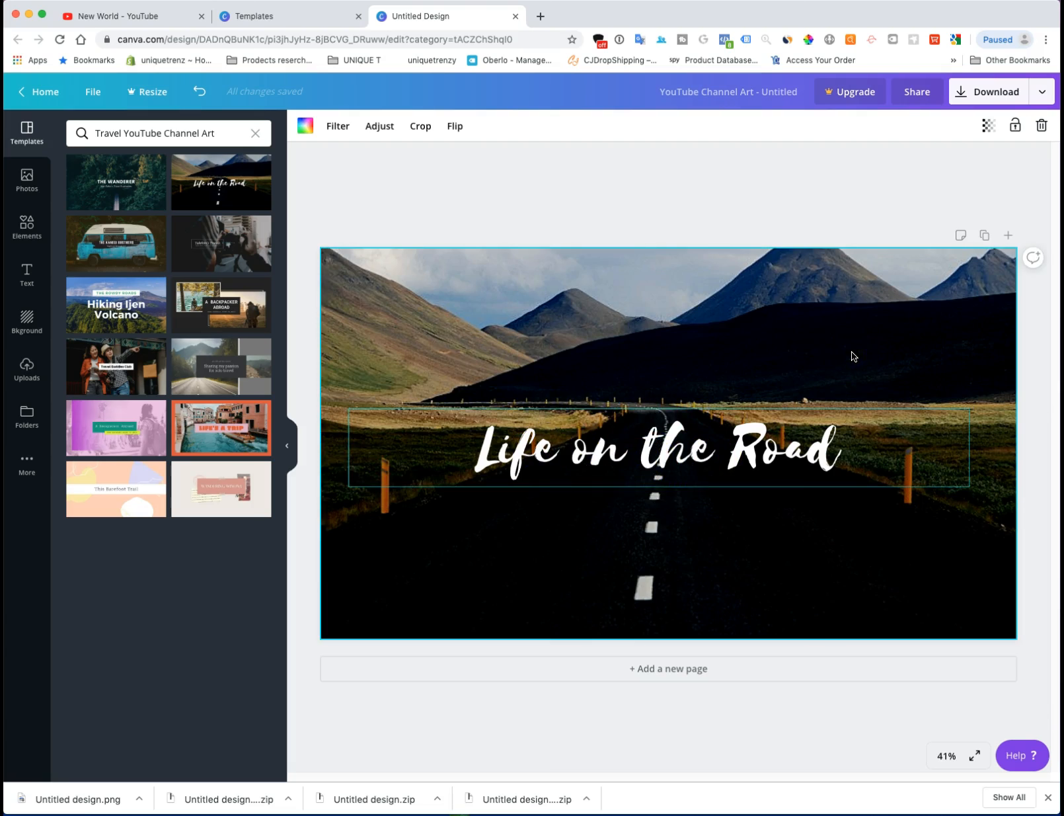
left_click(683, 461)
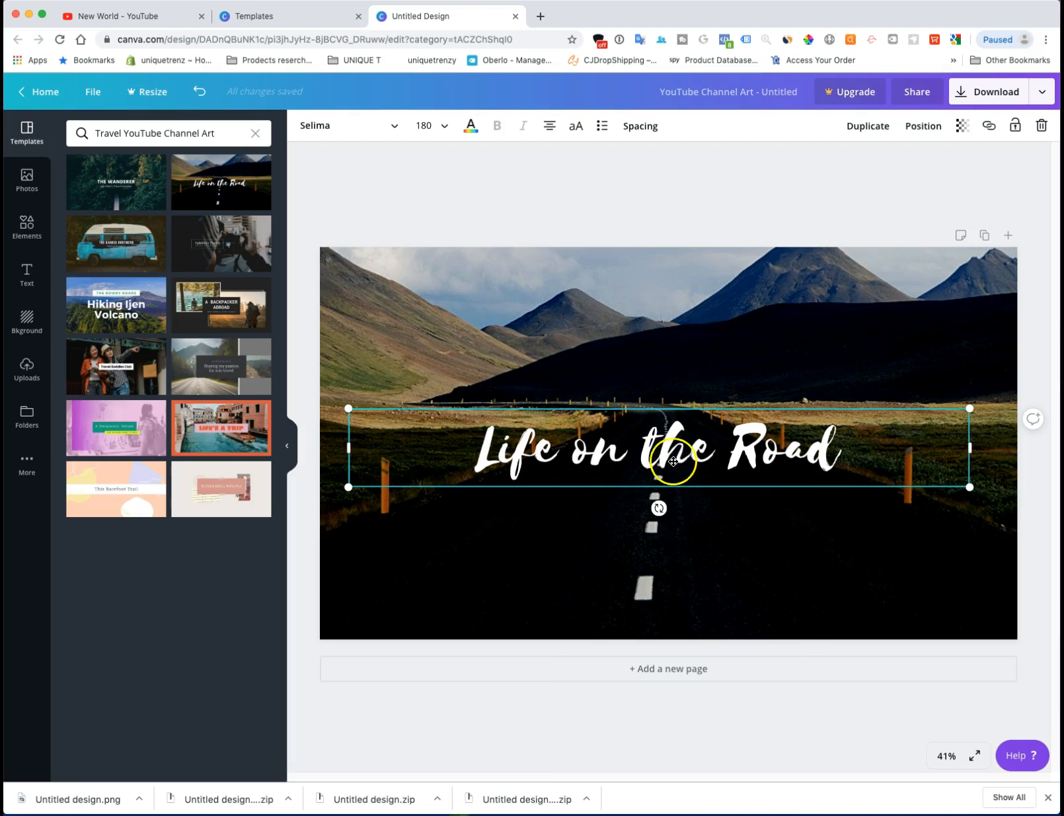
left_click(650, 355)
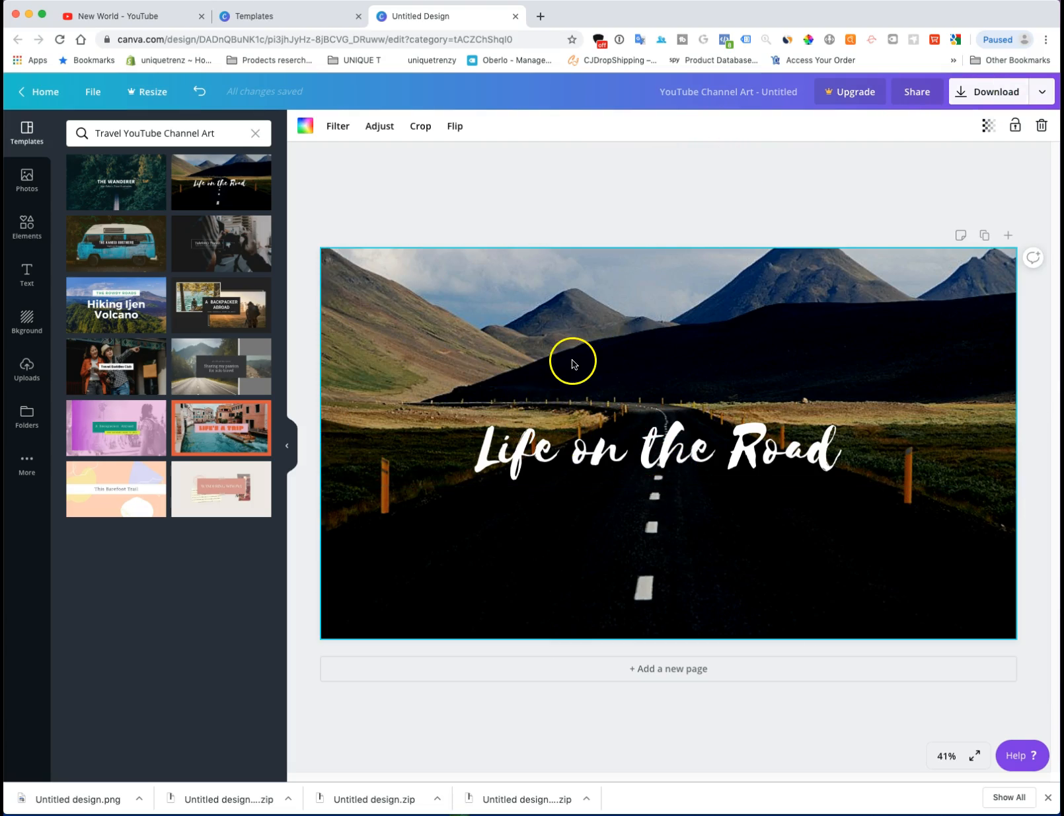
Download the "Life on the Road" banner as a PNG file and dismiss the Canva Pro trial offer
left_click(988, 94)
left_click(952, 251)
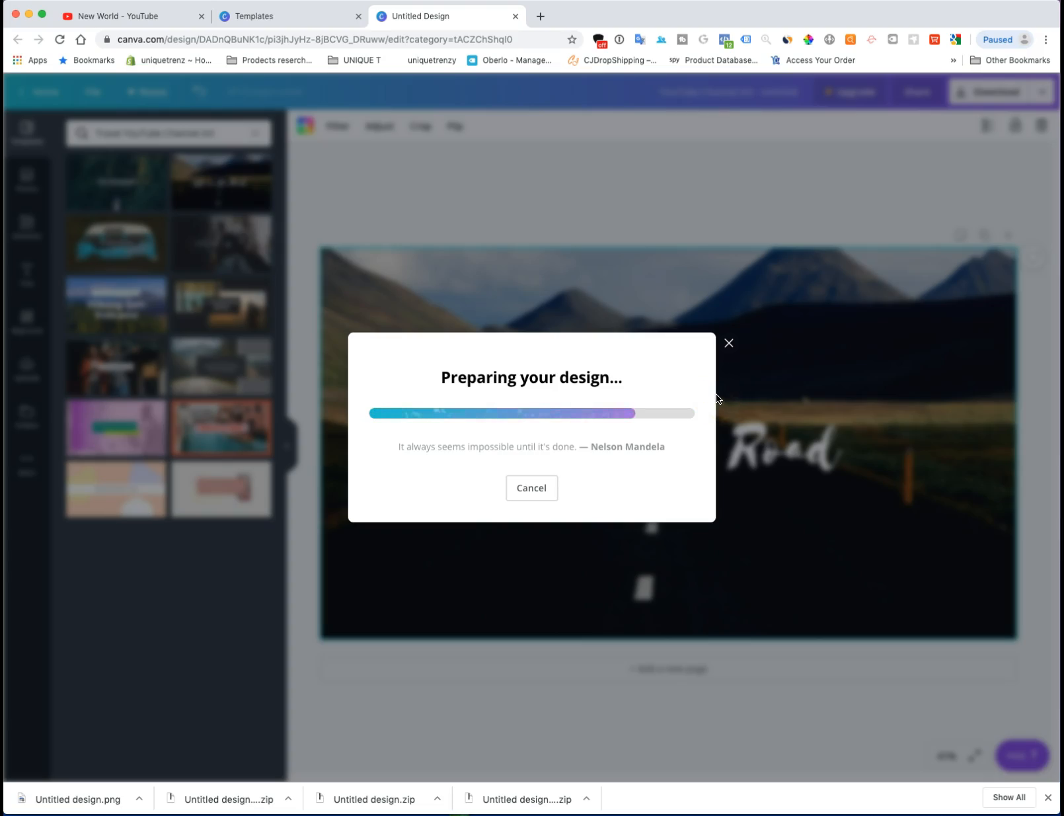
left_click(1048, 800)
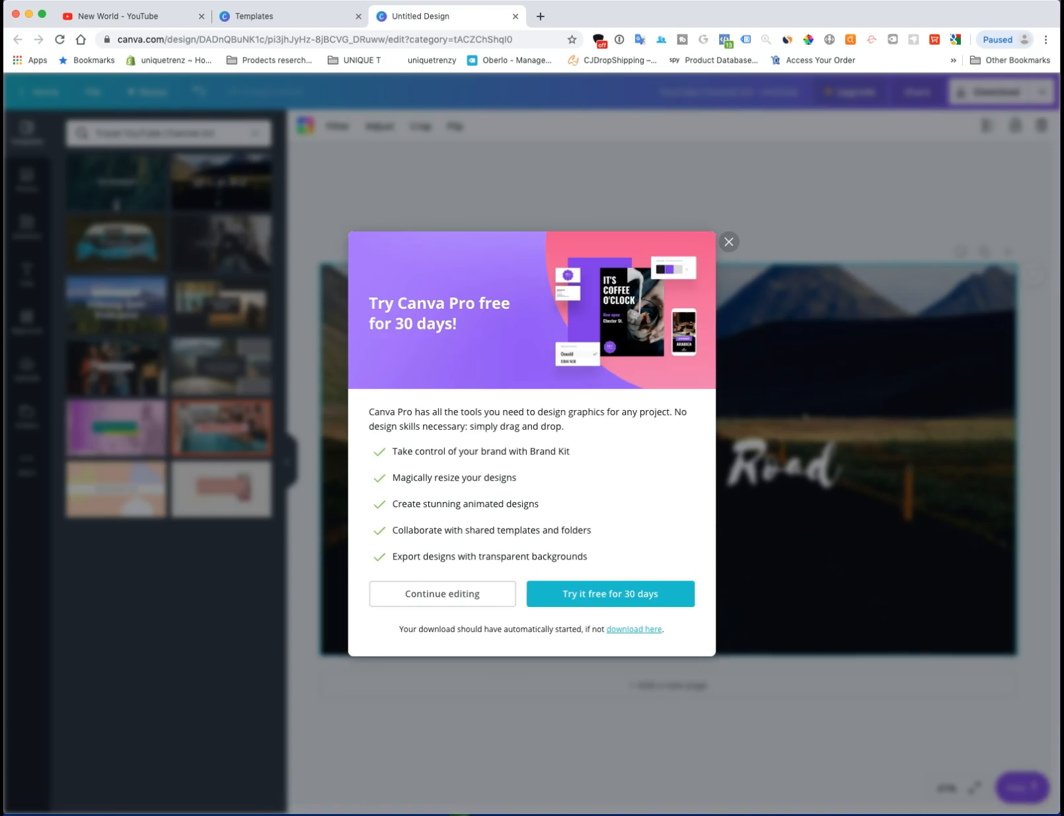
left_click(730, 241)
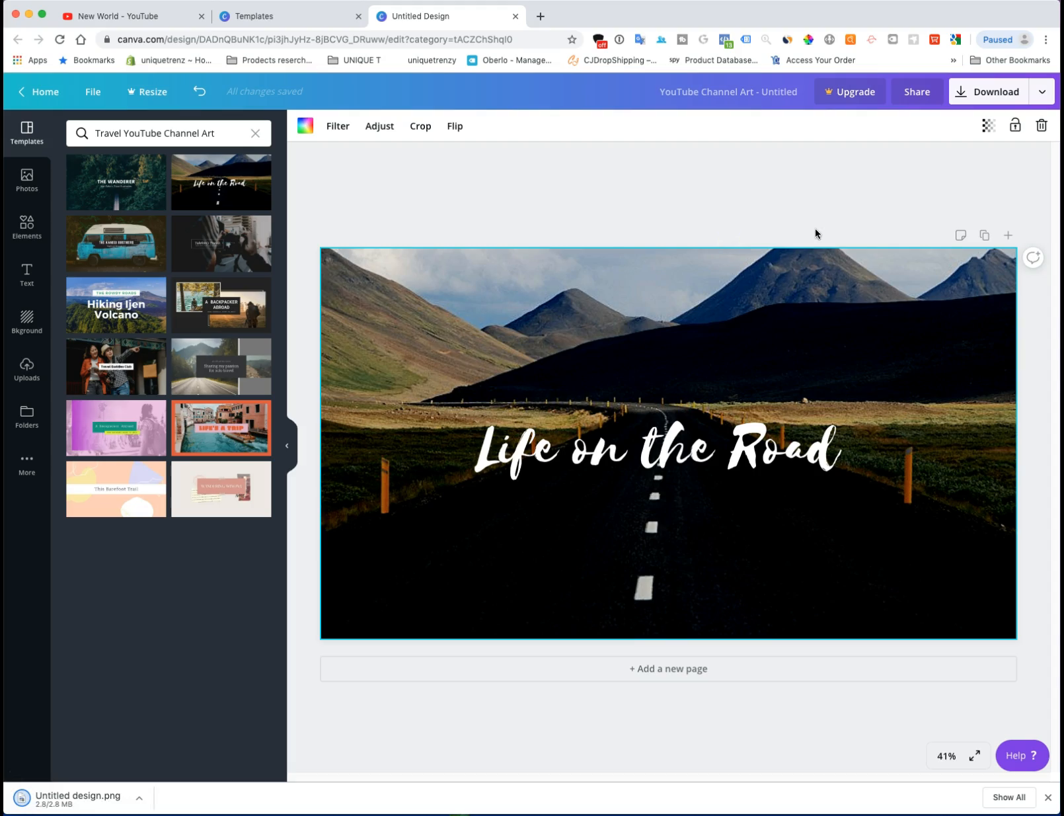
left_click(807, 220)
Switch to the YouTube channel page and upload the downloaded "Life on the Road" PNG as new channel art
left_click(9, 733)
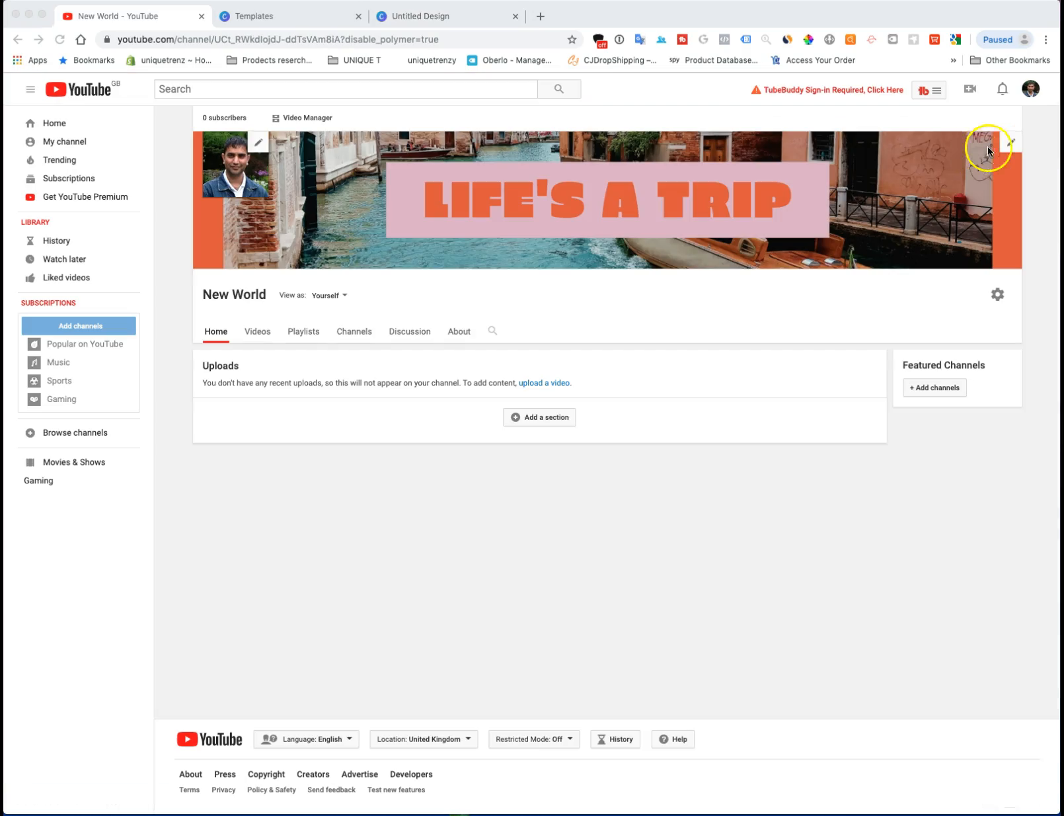
left_click(1008, 144)
left_click(971, 183)
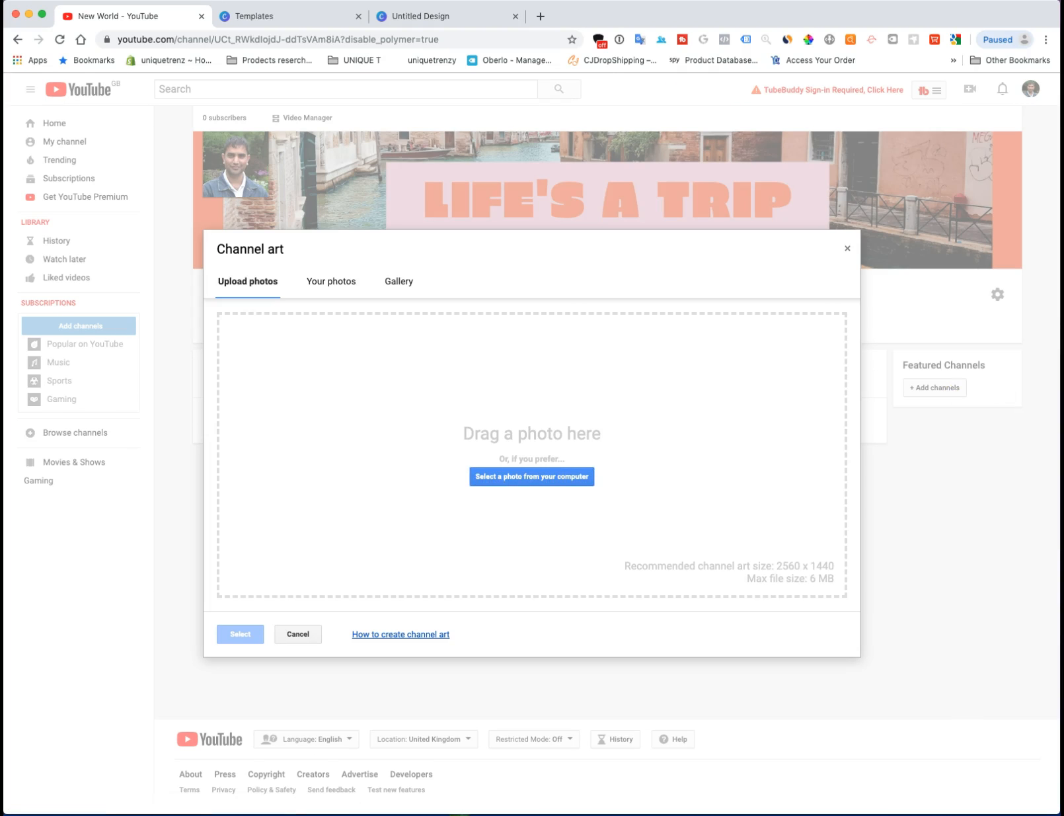
left_click_drag(1061, 499, 638, 495)
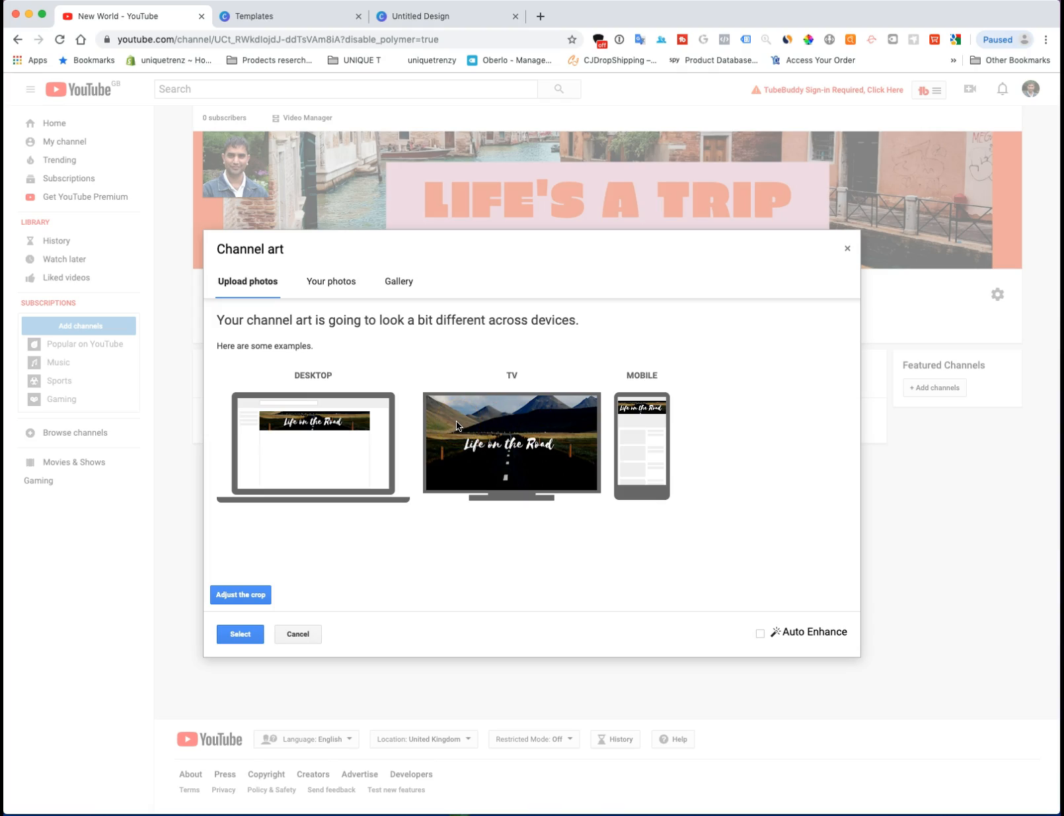
Check the device previews of the uploaded banner and save it as the channel art with its default crop
left_click(341, 430)
left_click(335, 433)
left_click(239, 635)
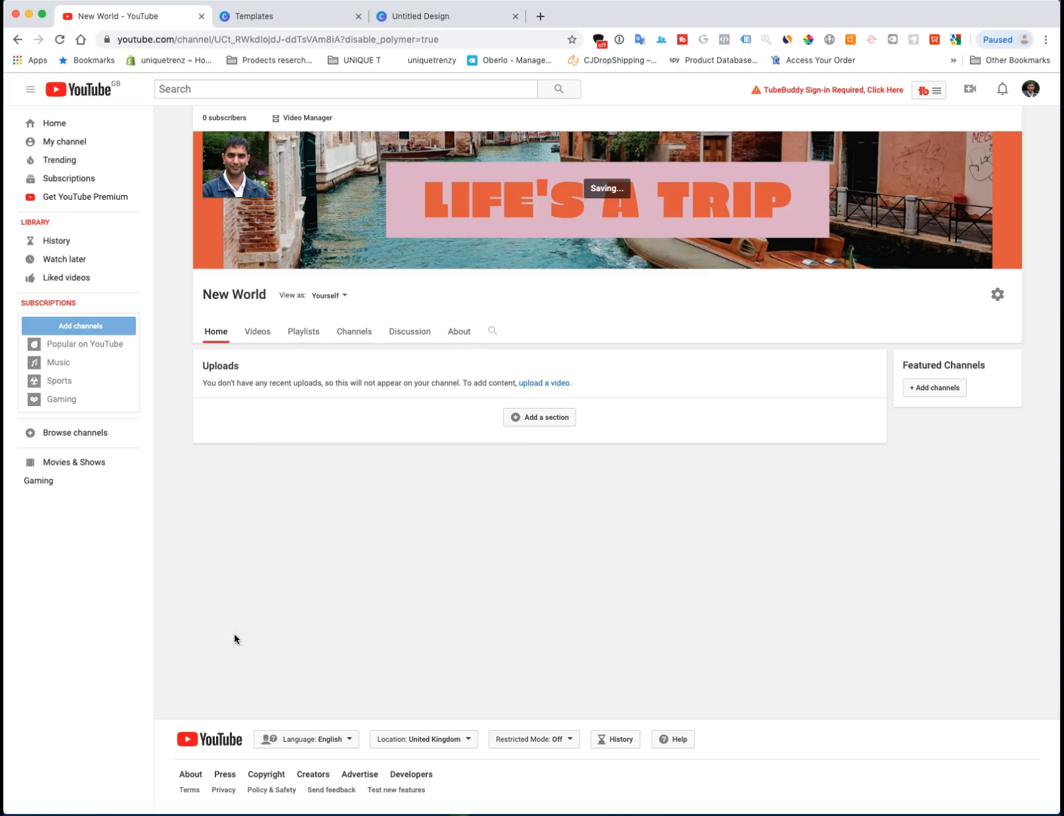